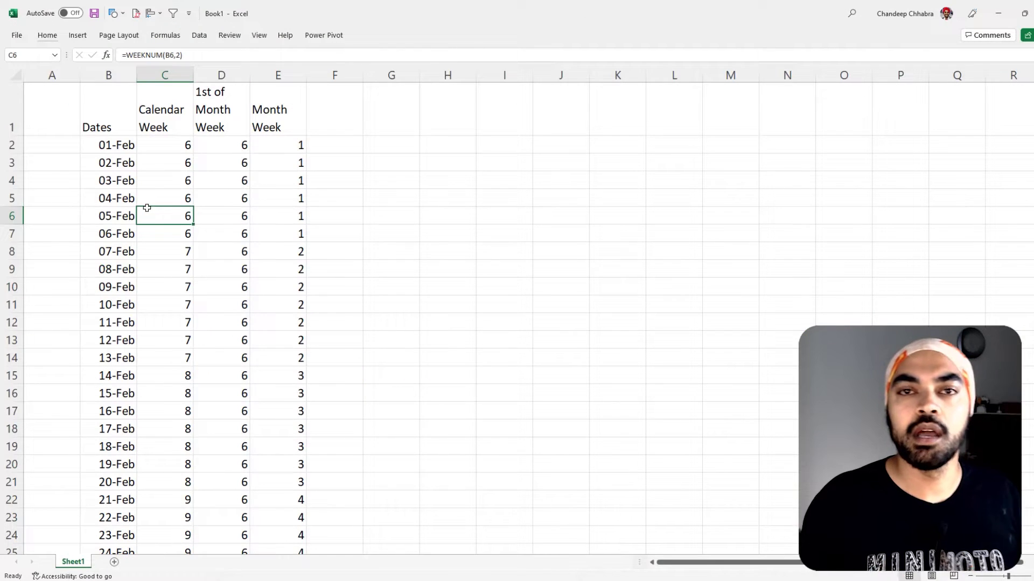
# Step: Review the Calendar Week WEEKNUM formula against the first February dates without changing it
pyautogui.moveTo(113, 143); pyautogui.dragTo(108, 226)
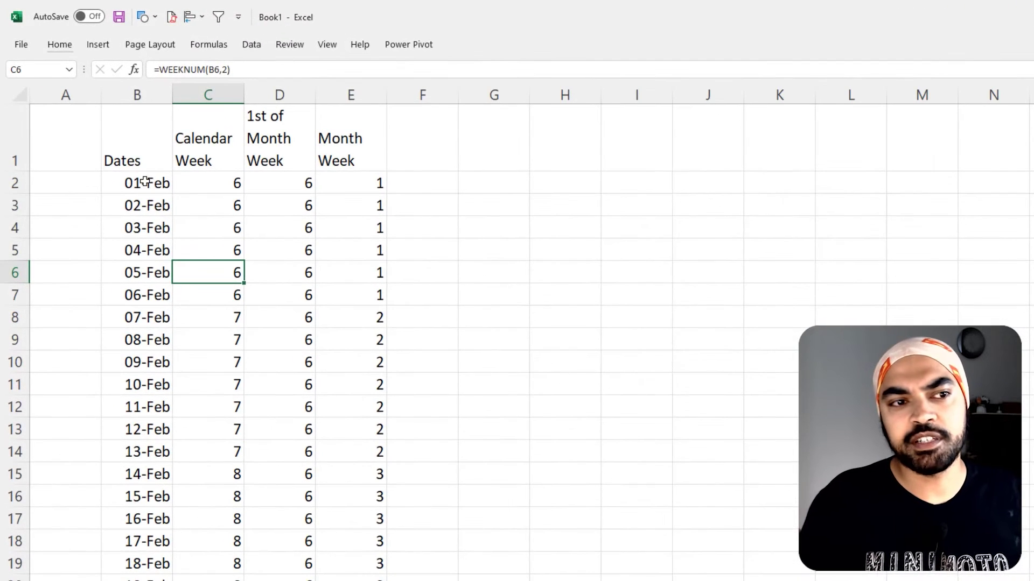
pyautogui.moveTo(137, 286); pyautogui.dragTo(138, 317)
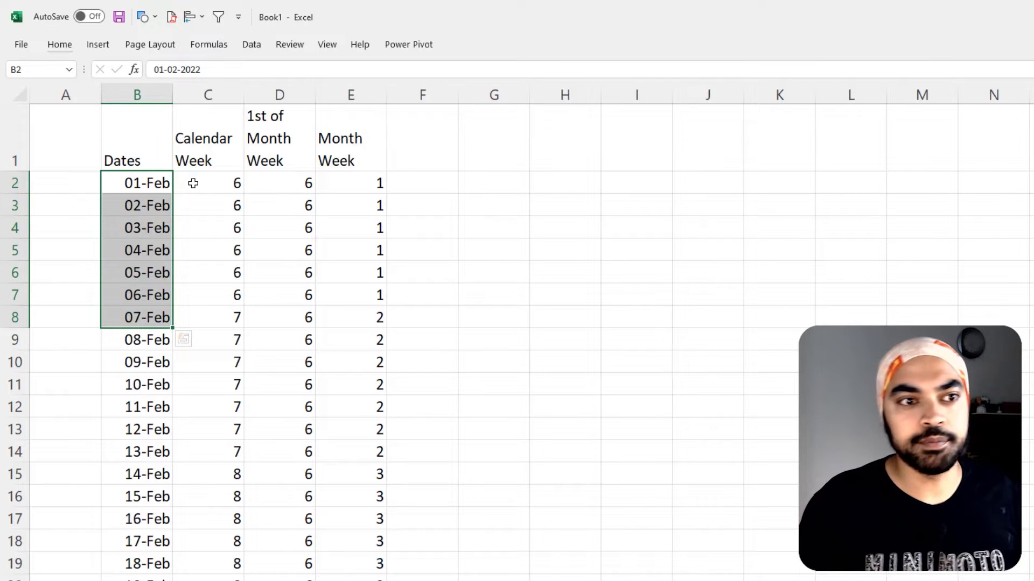
pyautogui.click(196, 183)
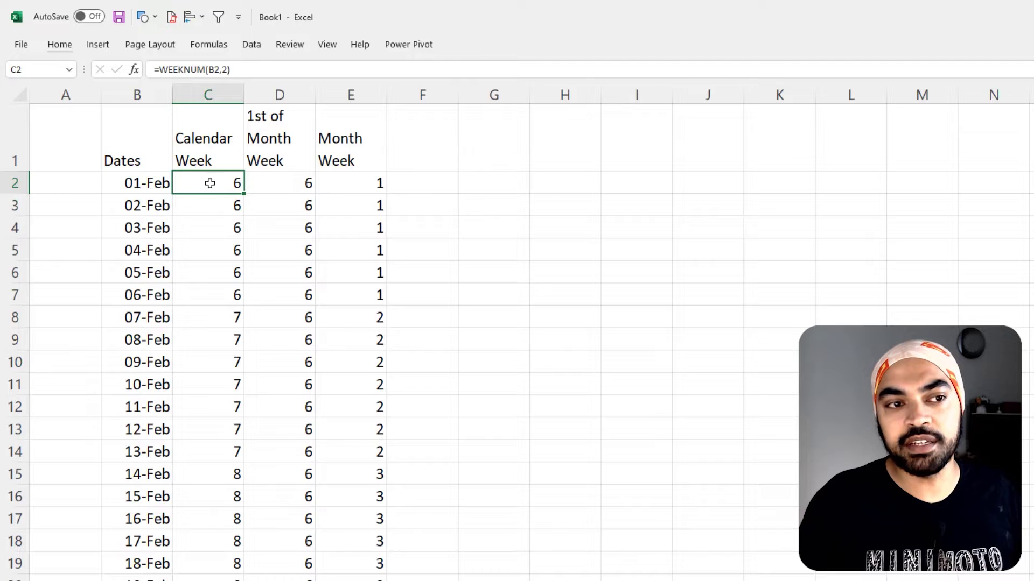
pyautogui.press('F2')
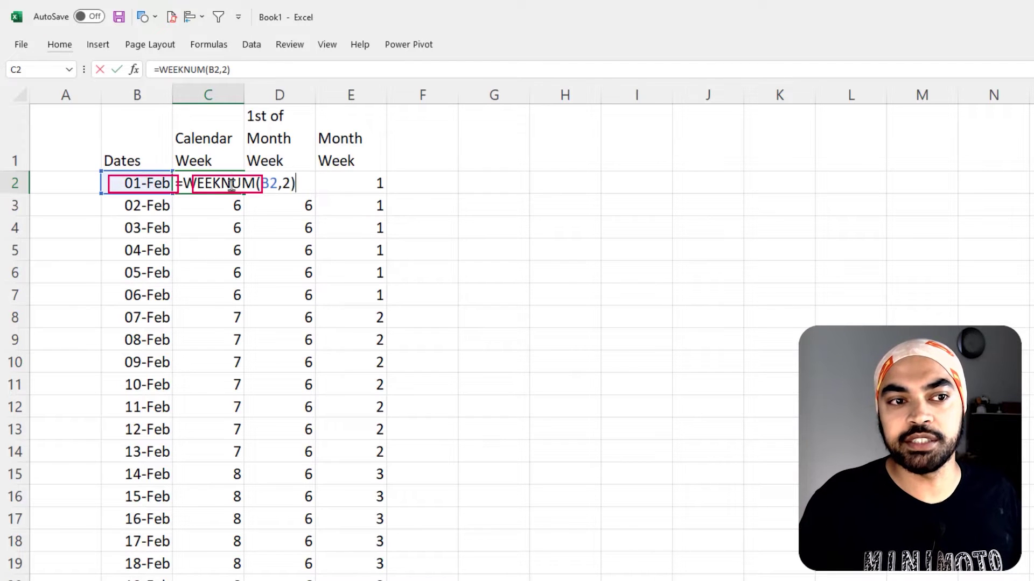
pyautogui.click(231, 184)
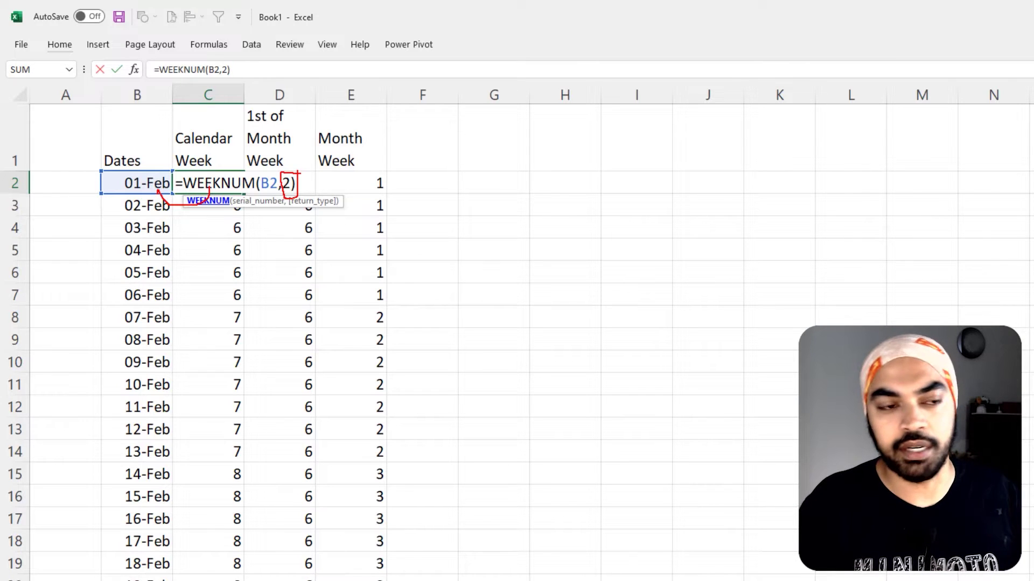
pyautogui.hotkey('ctrl', 'Return')
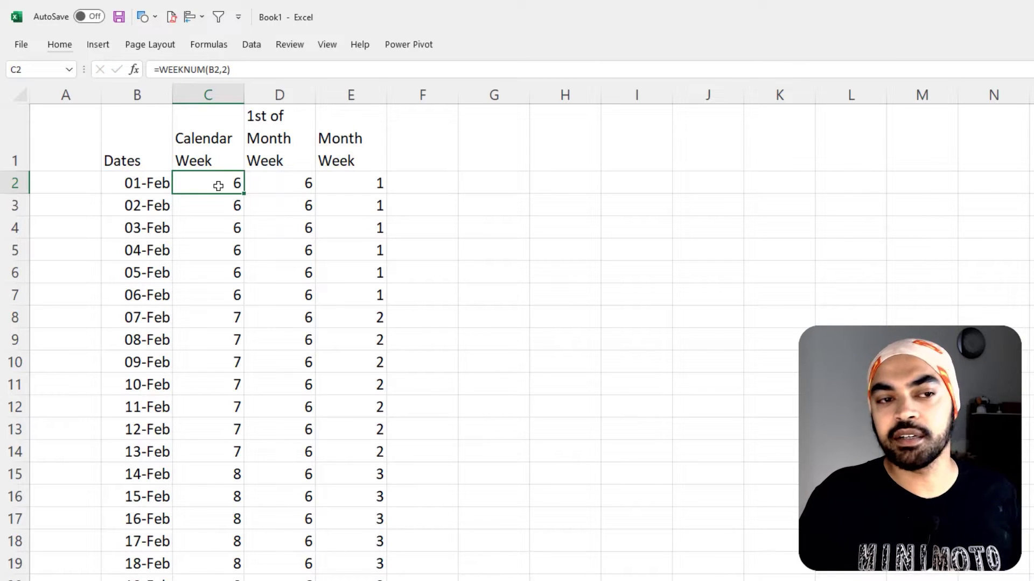
pyautogui.moveTo(218, 180); pyautogui.dragTo(215, 294)
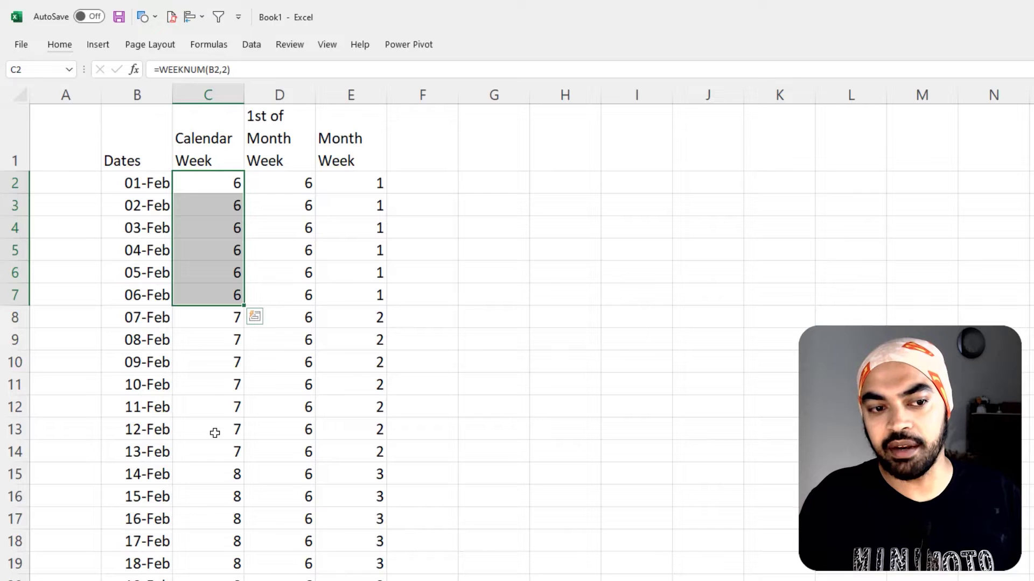
pyautogui.click(215, 433)
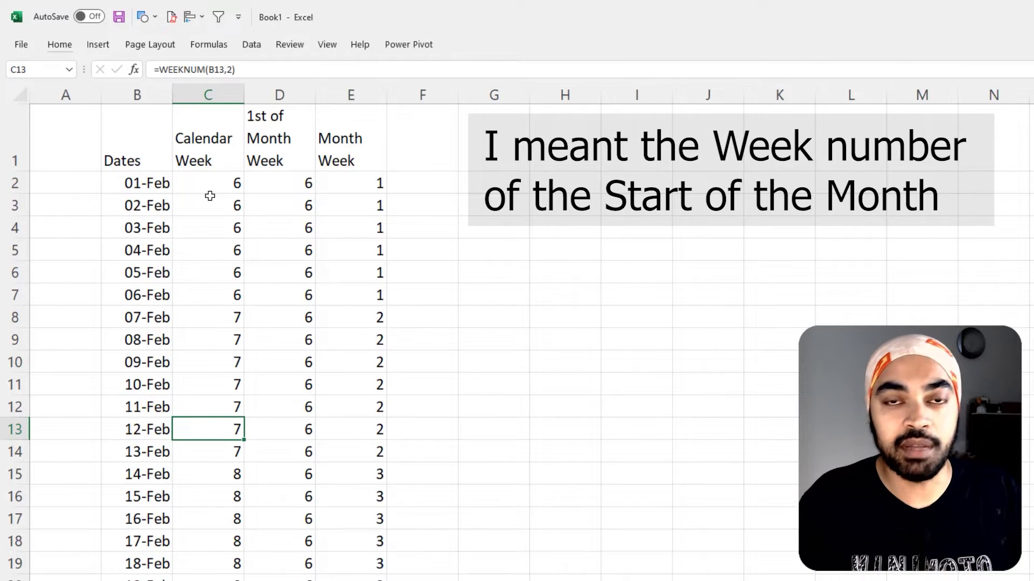
# Step: Review the 1st of Month Week formula and its early February values, leaving it unchanged
pyautogui.click(287, 189)
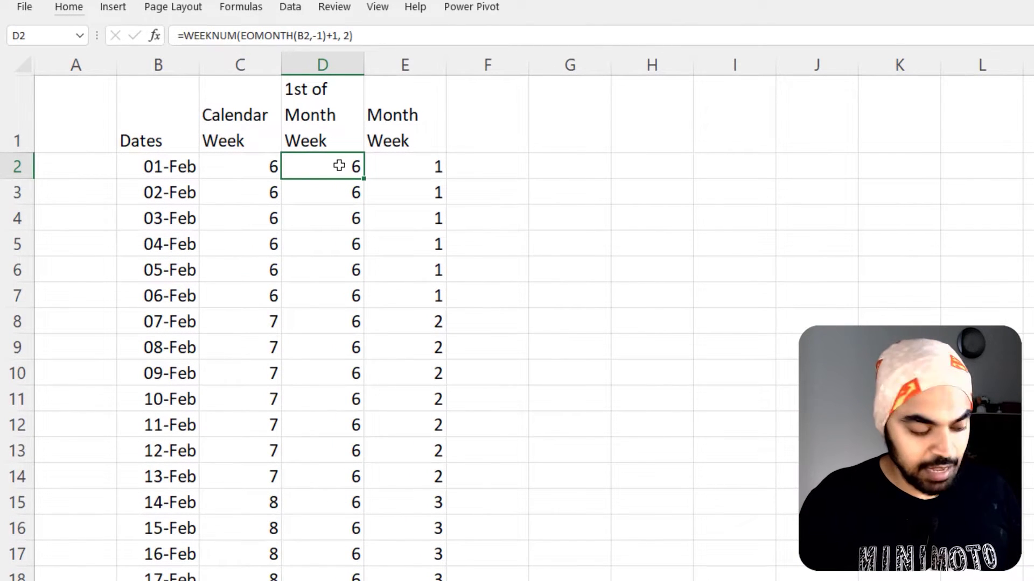
pyautogui.doubleClick(339, 165)
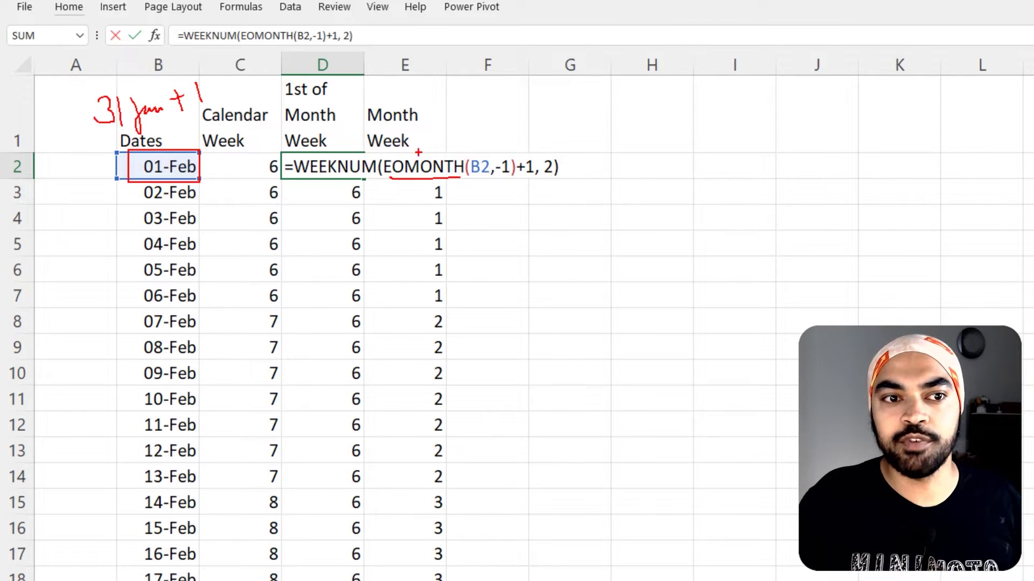
pyautogui.moveTo(384, 150); pyautogui.dragTo(536, 180)
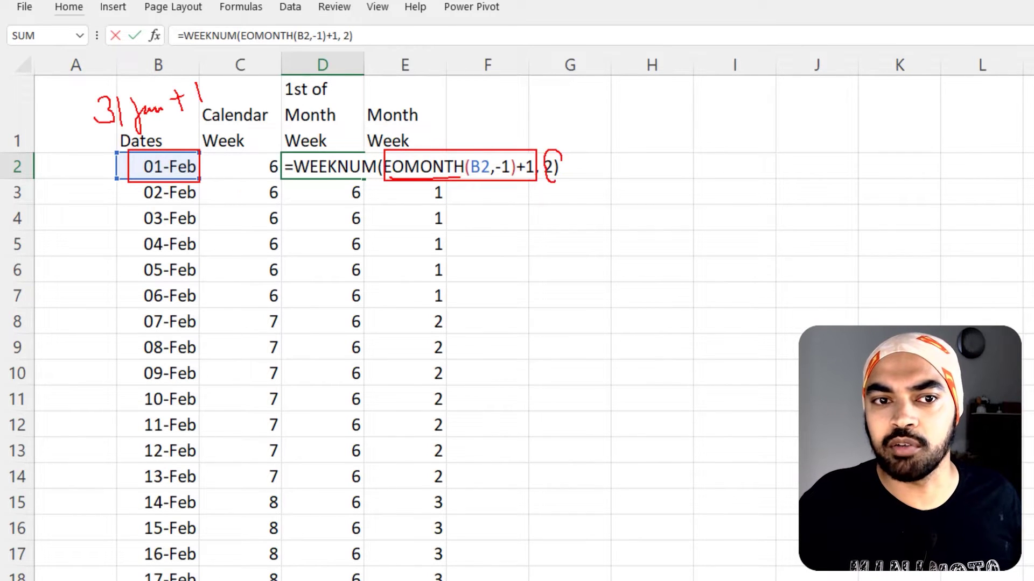
pyautogui.click(337, 178)
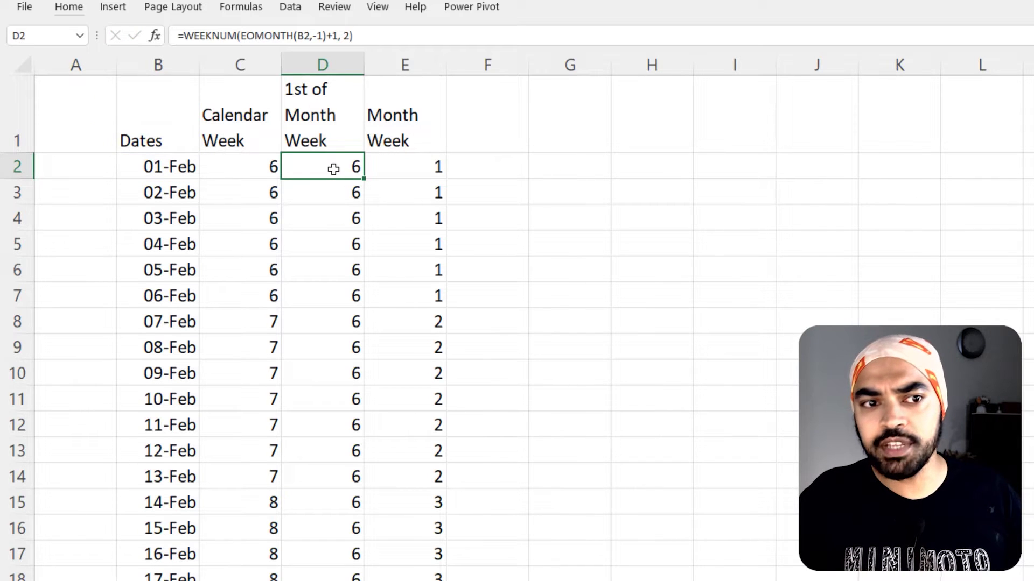
pyautogui.moveTo(337, 195); pyautogui.dragTo(341, 294)
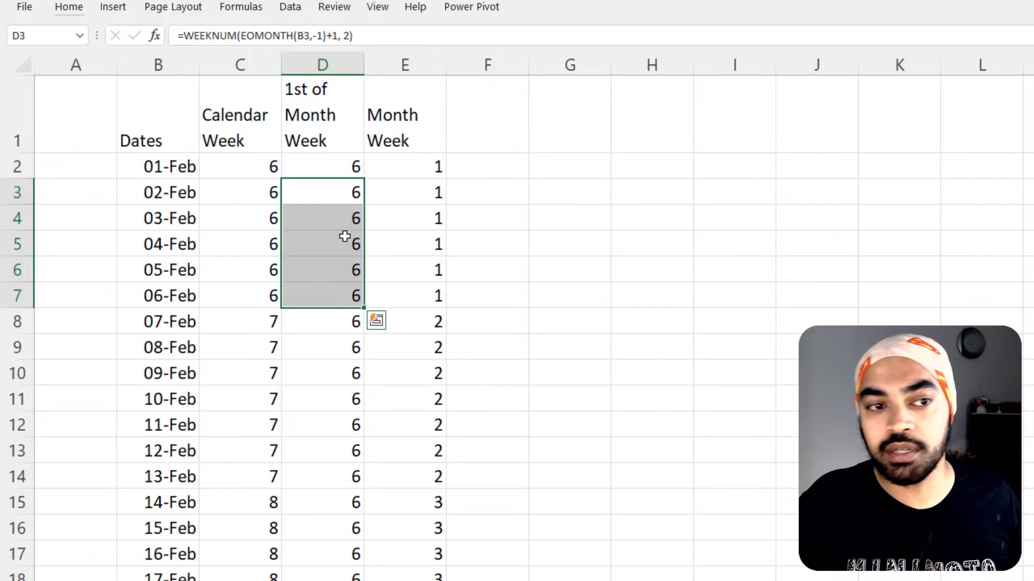
# Step: Examine the 1st of Month Week formula for 04-Feb, then exit editing
pyautogui.hotkey('ctrl', 'q')
pyautogui.moveTo(135, 155); pyautogui.dragTo(195, 176)
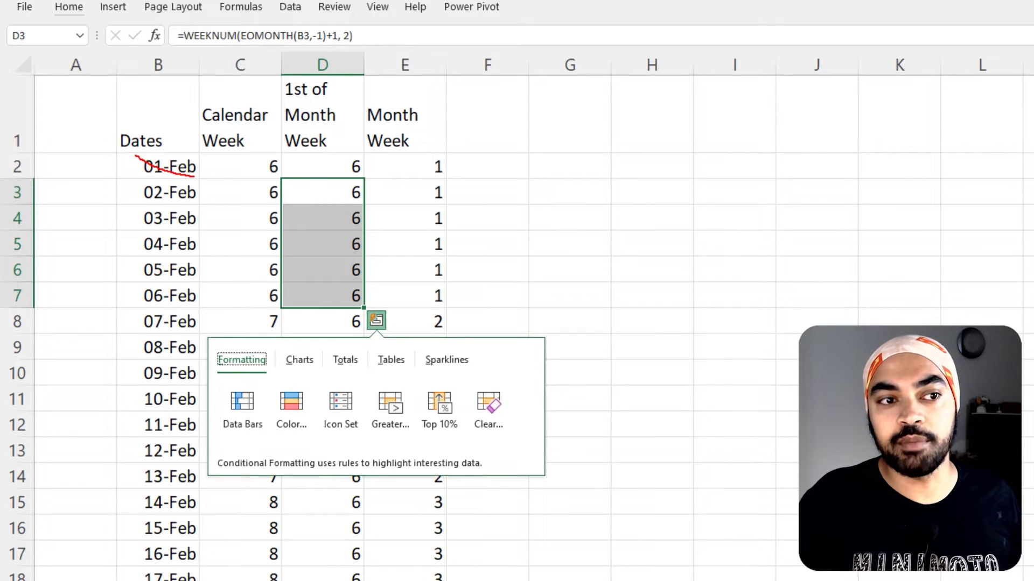
pyautogui.press('Escape')
pyautogui.click(336, 247)
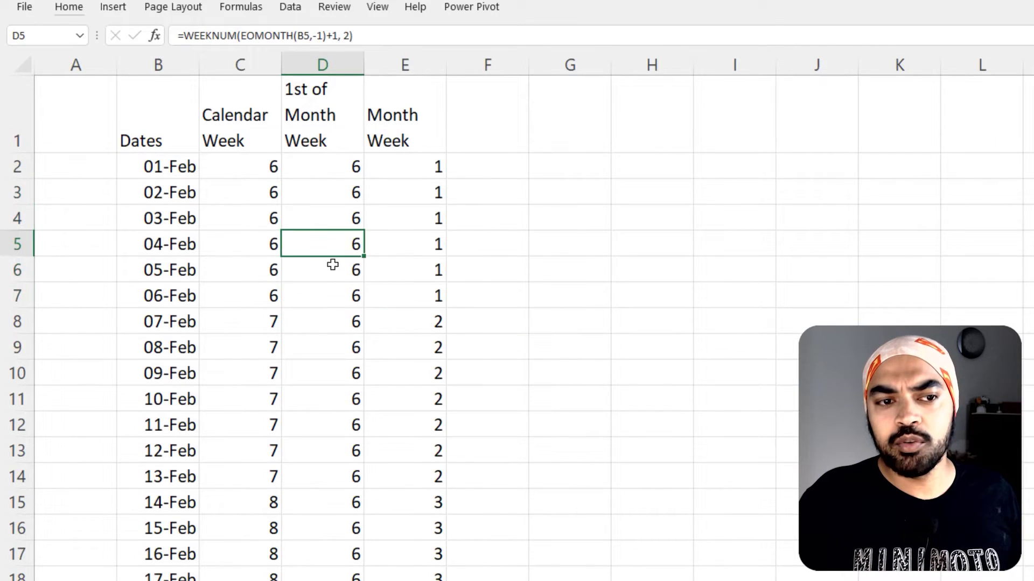
pyautogui.scroll(-2, 337, 293)
pyautogui.scroll(2, 337, 294)
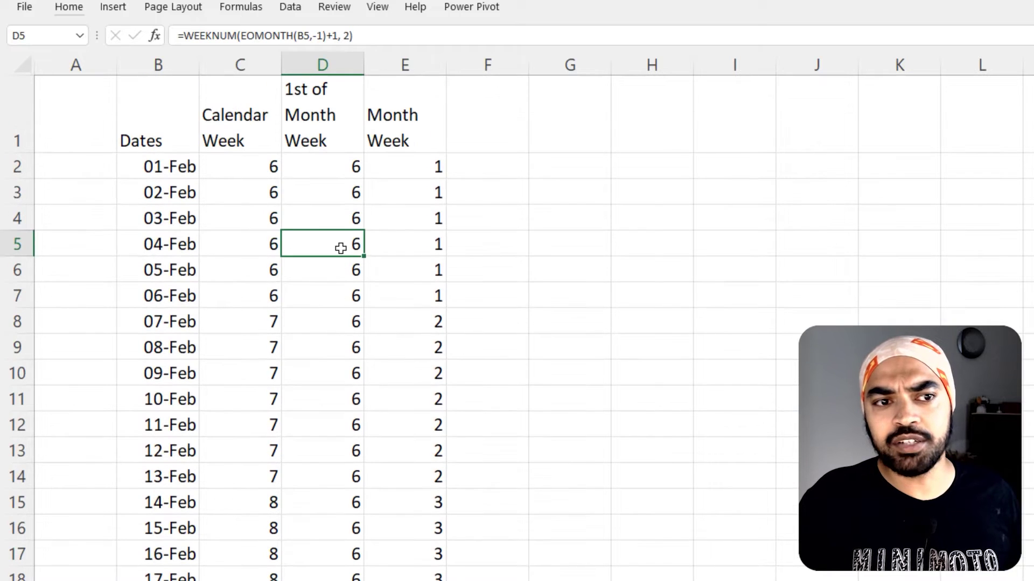
pyautogui.moveTo(249, 147)
pyautogui.mouseDown()
pyautogui.moveTo(272, 175)
pyautogui.moveTo(358, 175)
pyautogui.mouseUp()
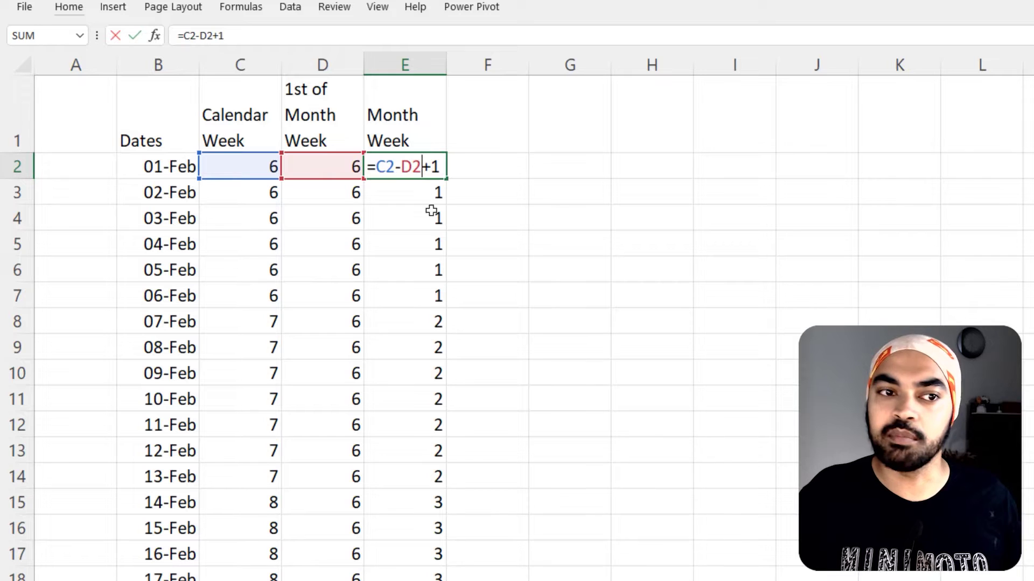
pyautogui.press('Escape')
# Step: Compare the 08-Feb Calendar Week and Month Week formulas and check Month Week values through 28-Feb
pyautogui.click(239, 356)
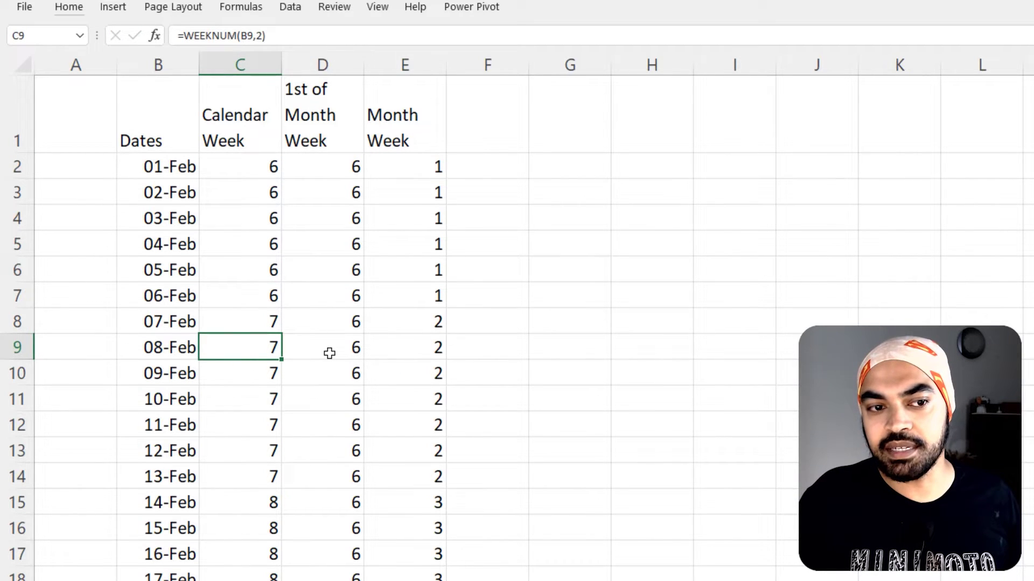
pyautogui.click(420, 351)
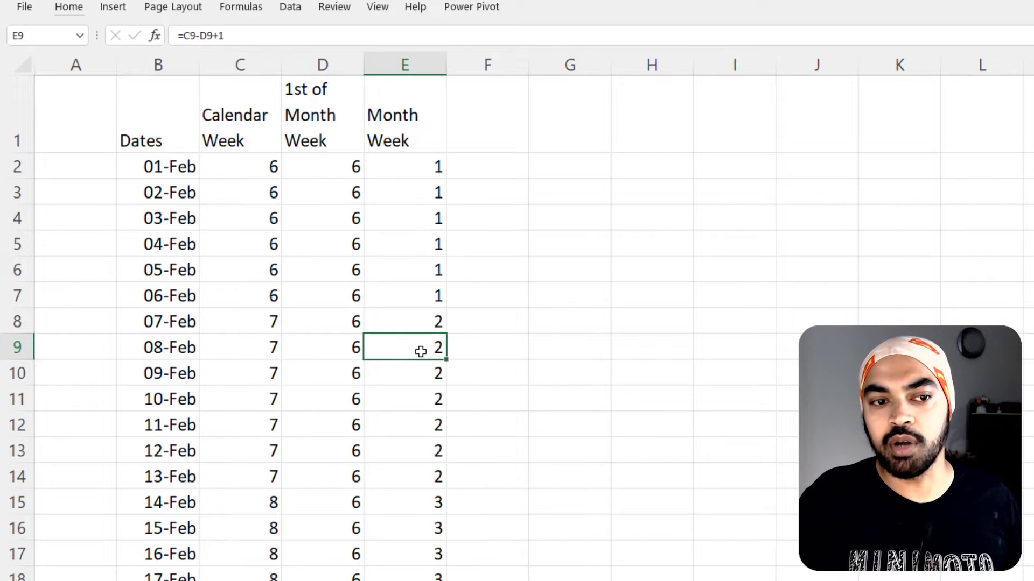
pyautogui.doubleClick(425, 350)
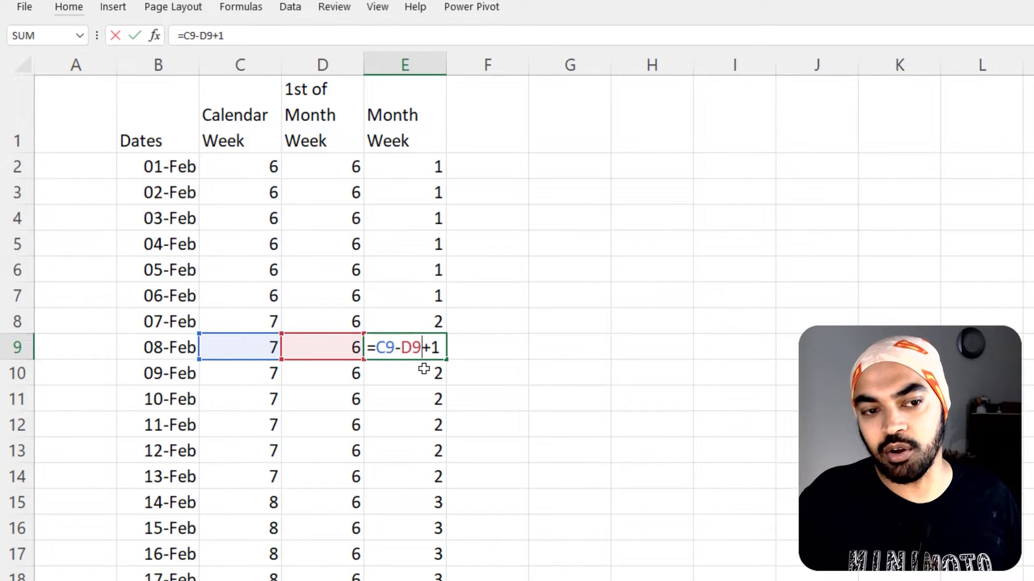
pyautogui.press('Escape')
pyautogui.click(429, 571)
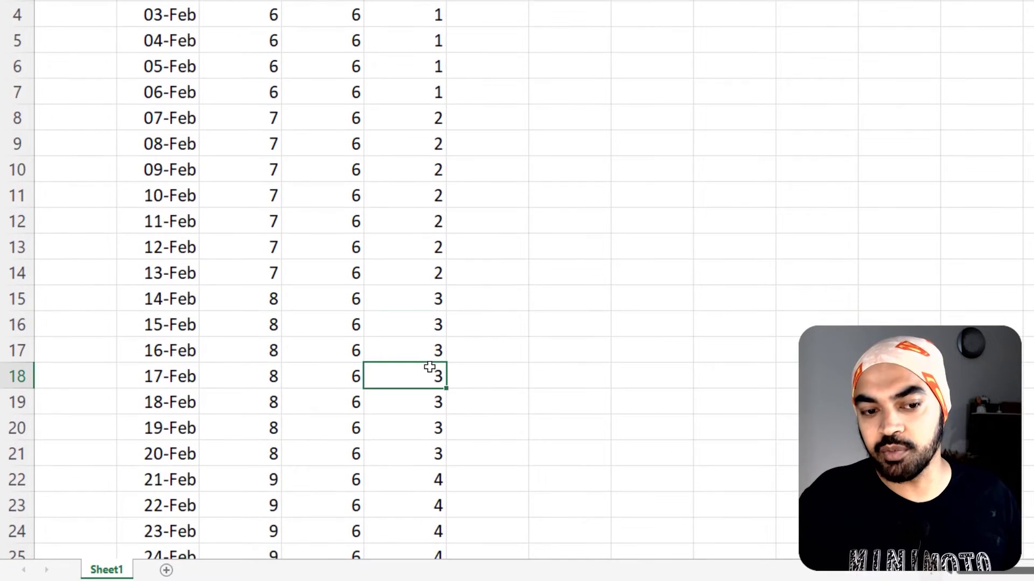
pyautogui.scroll(-3, 428, 560)
pyautogui.click(427, 555)
pyautogui.click(435, 450)
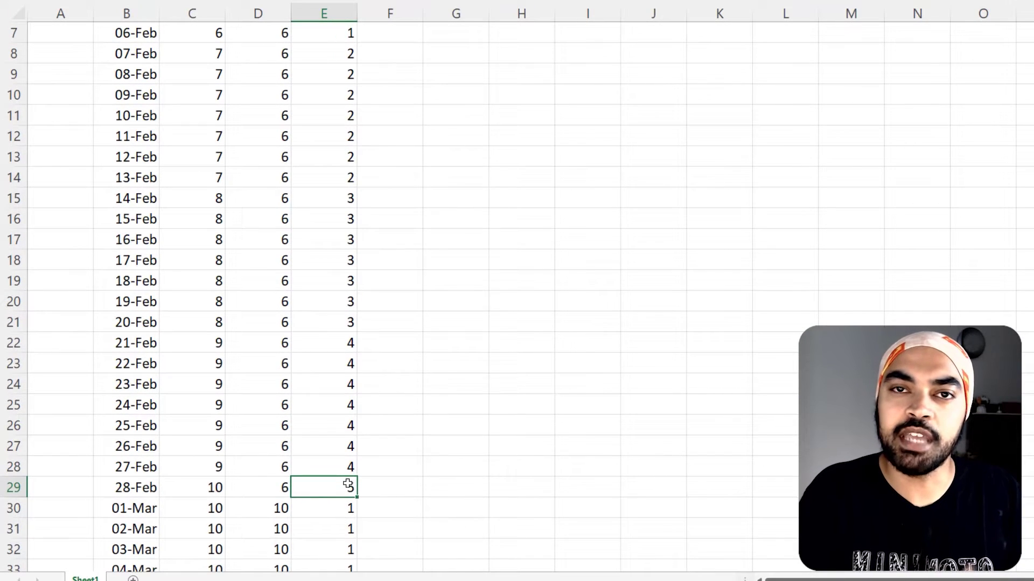
pyautogui.scroll(2, 323, 398)
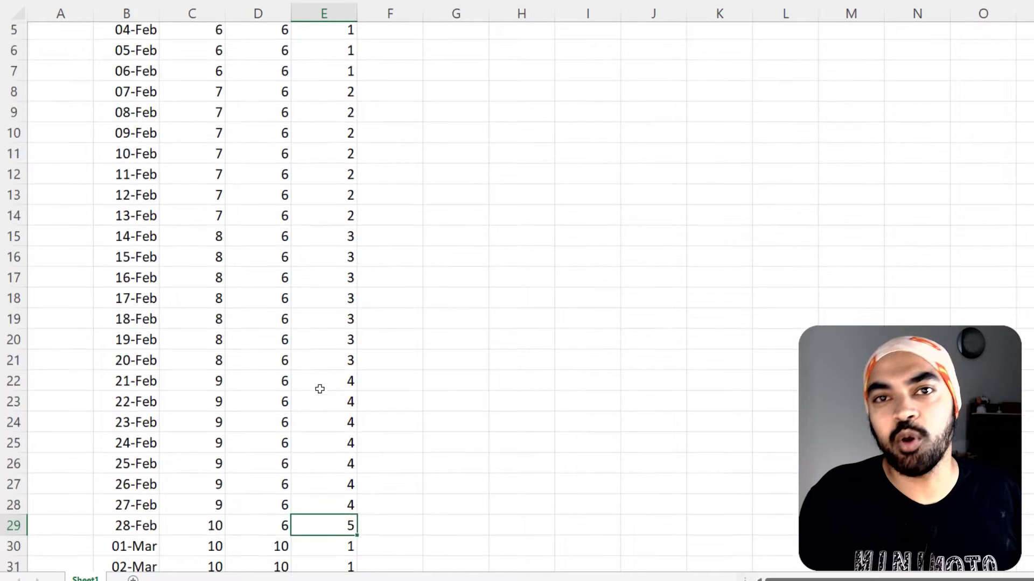
# Step: Open and review the 04-Feb Calendar Week formula, then exit without changes
pyautogui.click(198, 164)
pyautogui.doubleClick(198, 161)
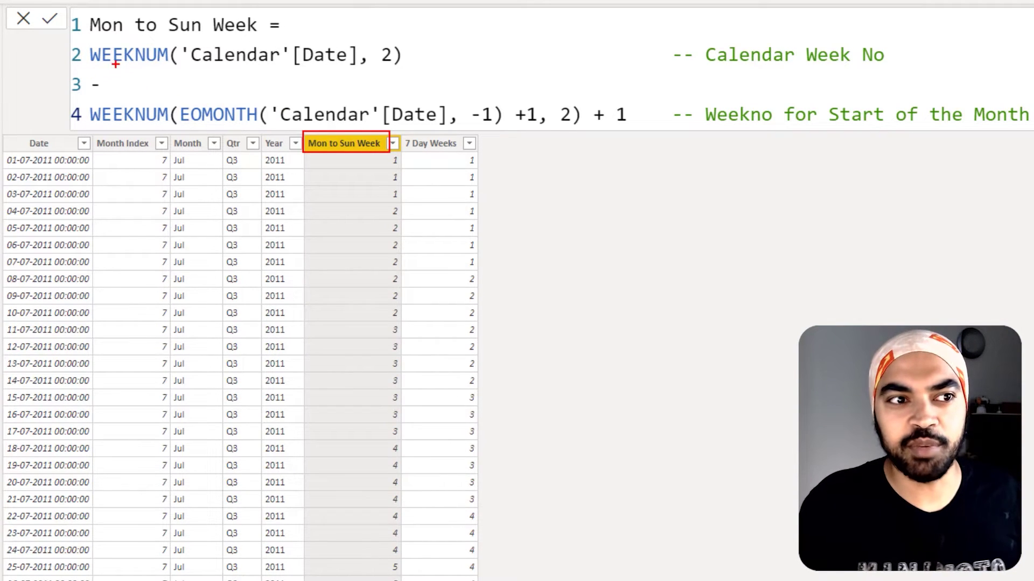
pyautogui.moveTo(85, 69); pyautogui.dragTo(401, 67)
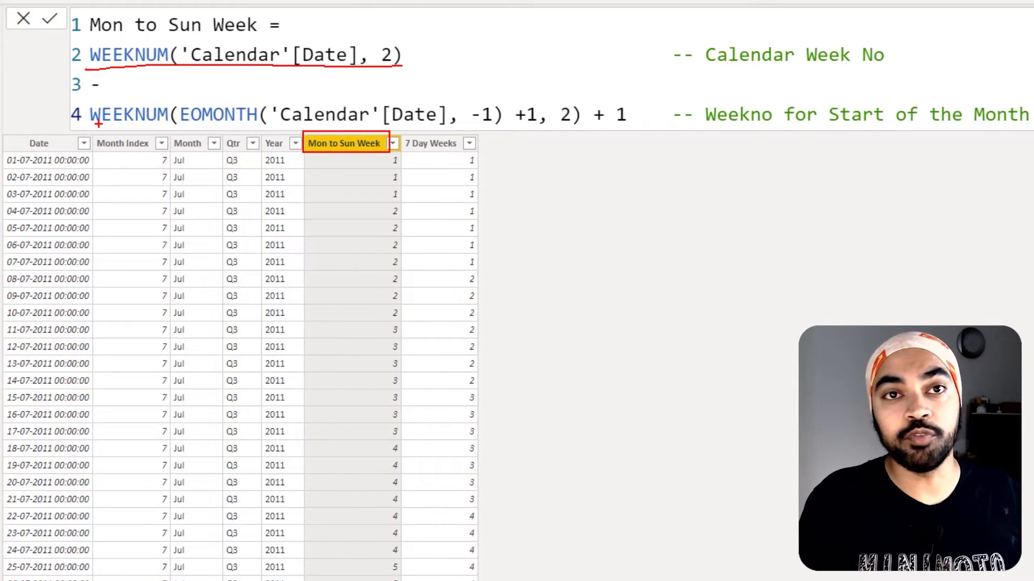
pyautogui.moveTo(84, 126)
pyautogui.mouseDown()
pyautogui.moveTo(239, 111)
pyautogui.moveTo(544, 121)
pyautogui.mouseUp()
pyautogui.moveTo(499, 96); pyautogui.dragTo(183, 99)
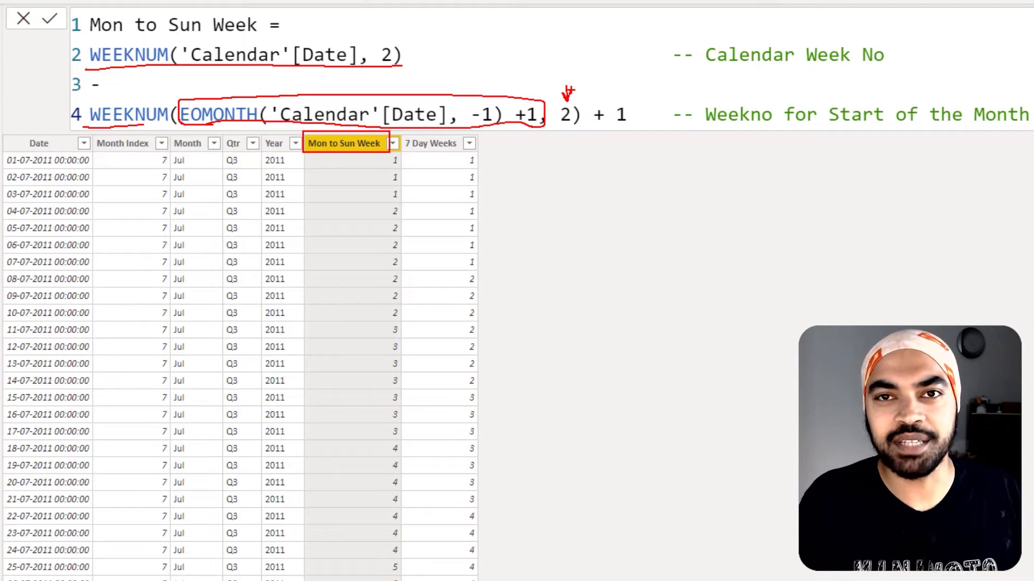
pyautogui.press('Escape')
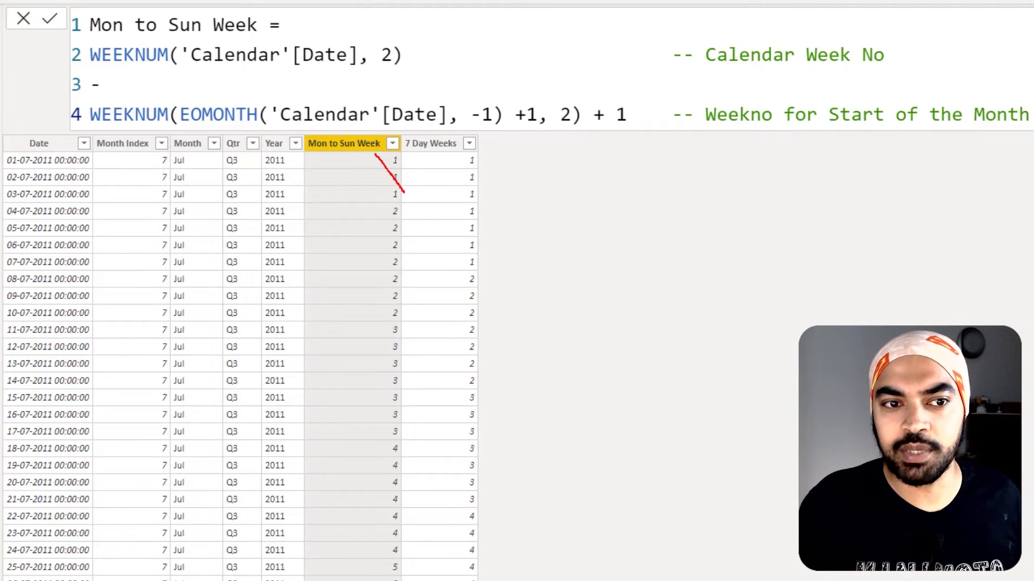
pyautogui.press('Escape')
# Step: In Data view, highlight the Mon to Sun Week values running 1–5 through July
pyautogui.hotkey('ctrl', '2')
pyautogui.moveTo(375, 149)
pyautogui.mouseDown()
pyautogui.moveTo(407, 205)
pyautogui.moveTo(394, 234)
pyautogui.moveTo(408, 295)
pyautogui.moveTo(393, 396)
pyautogui.moveTo(399, 431)
pyautogui.mouseUp()
pyautogui.moveTo(386, 282); pyautogui.dragTo(379, 354)
pyautogui.moveTo(375, 381); pyautogui.dragTo(370, 484)
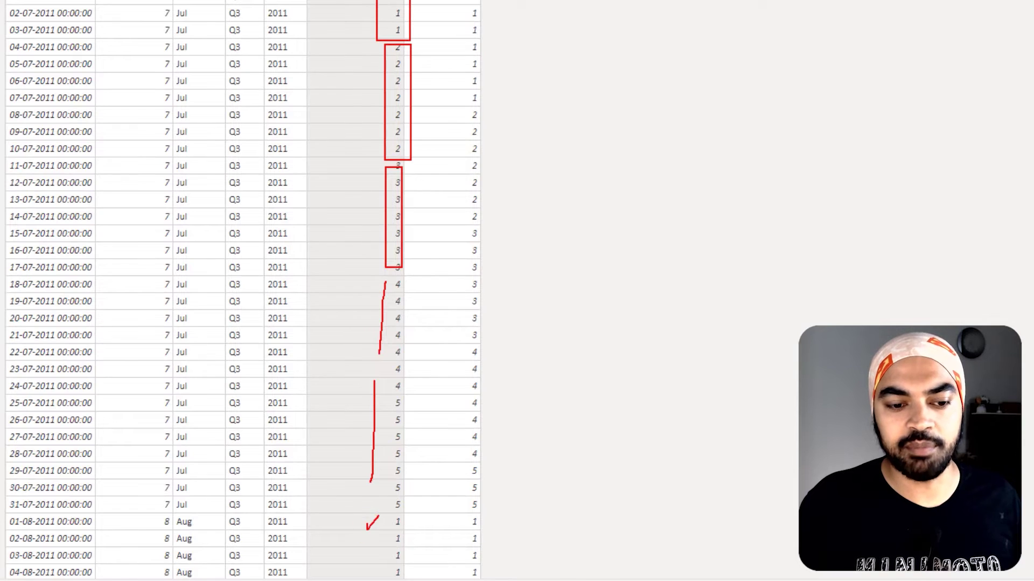
pyautogui.press('Escape')
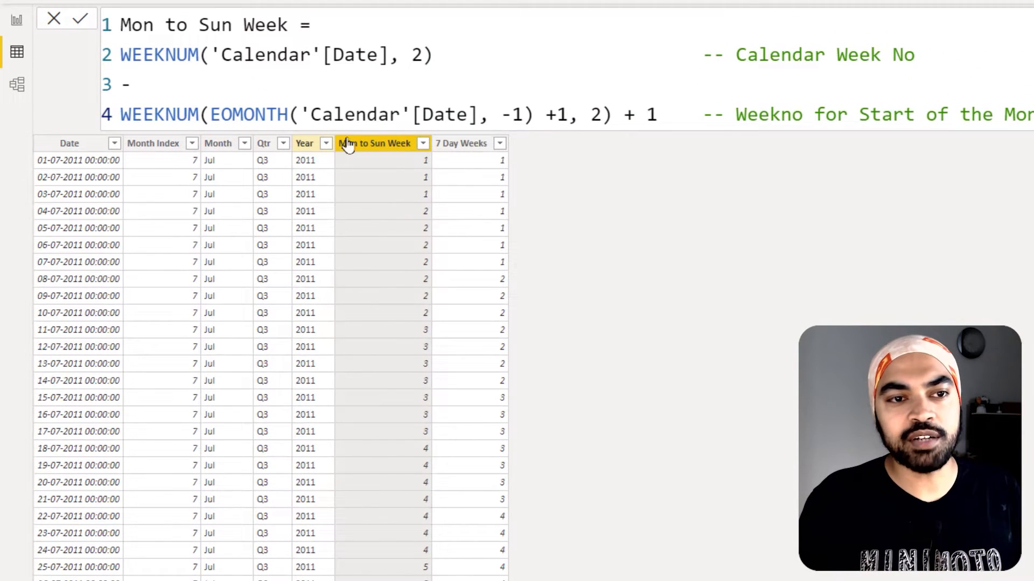
# Step: On the report page, add Mon to Sun Week as columns of the Total Sales matrix
pyautogui.click(16, 20)
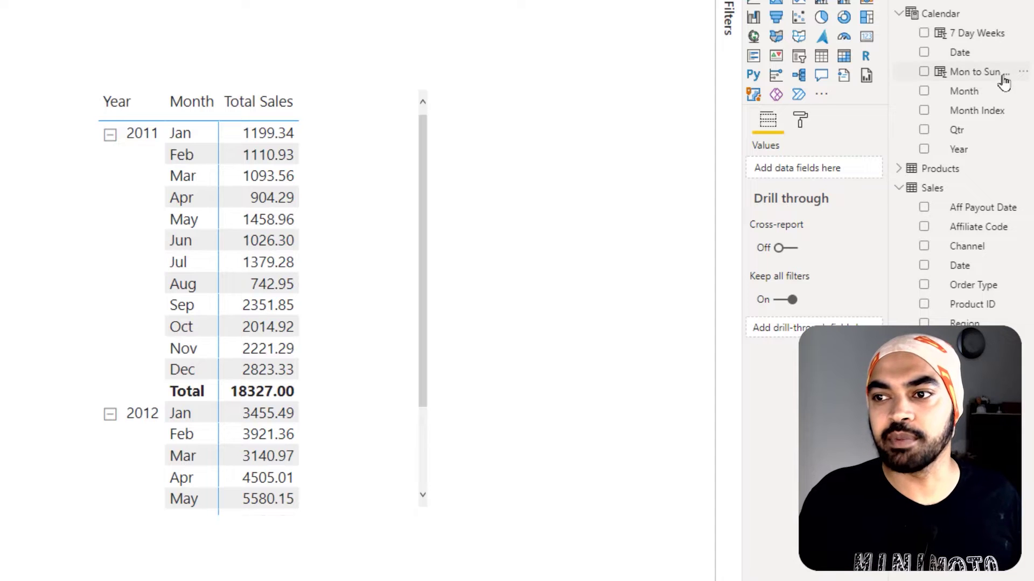
pyautogui.moveTo(996, 75); pyautogui.dragTo(355, 197)
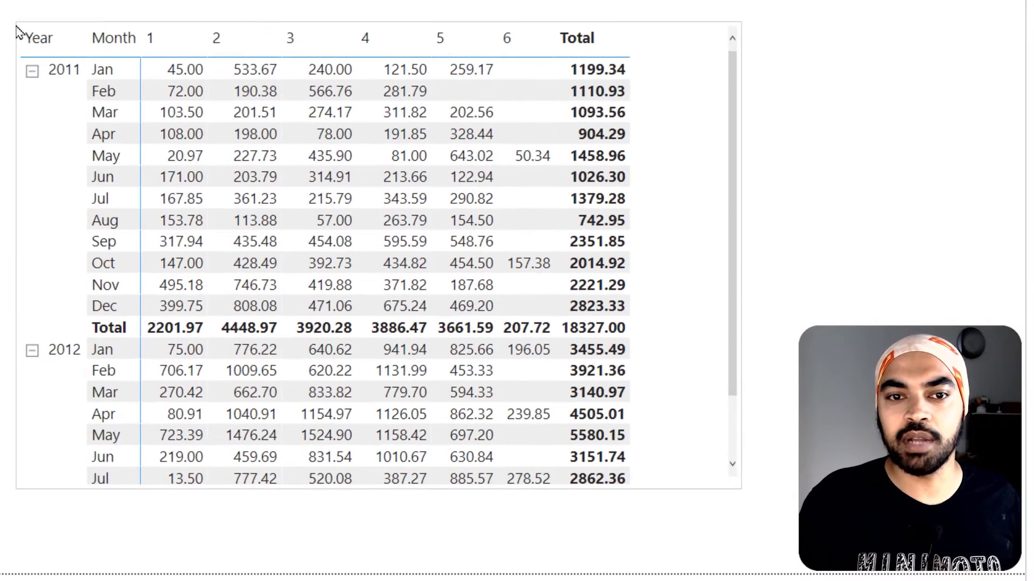
pyautogui.click(17, 31)
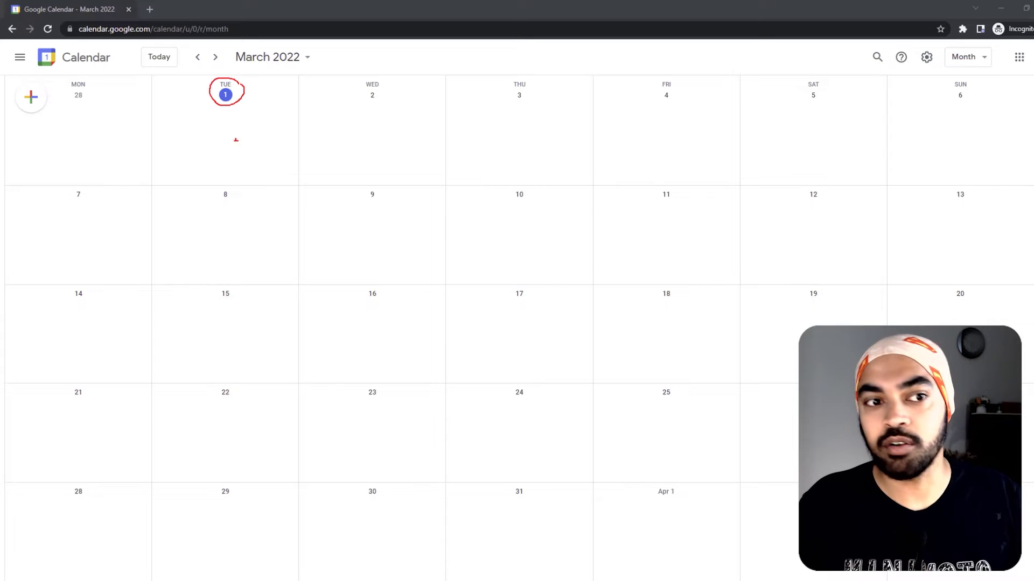
pyautogui.moveTo(224, 142); pyautogui.dragTo(888, 122)
pyautogui.moveTo(76, 230); pyautogui.dragTo(110, 229)
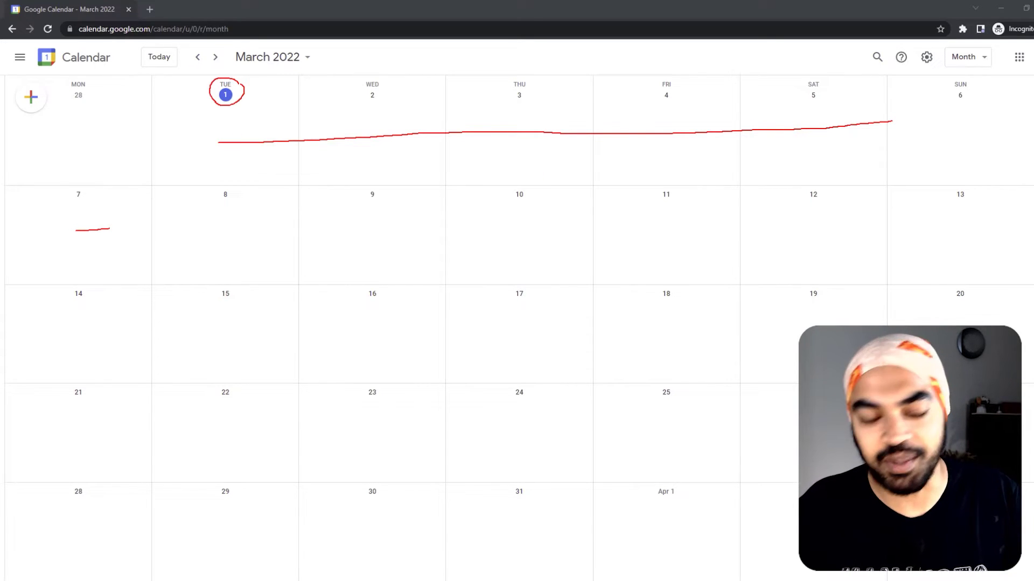
pyautogui.moveTo(216, 241); pyautogui.dragTo(233, 238)
pyautogui.moveTo(257, 235)
pyautogui.mouseDown()
pyautogui.moveTo(401, 224)
pyautogui.moveTo(974, 228)
pyautogui.mouseUp()
pyautogui.moveTo(195, 322)
pyautogui.mouseDown()
pyautogui.moveTo(203, 337)
pyautogui.moveTo(891, 319)
pyautogui.mouseUp()
pyautogui.moveTo(46, 440); pyautogui.dragTo(86, 437)
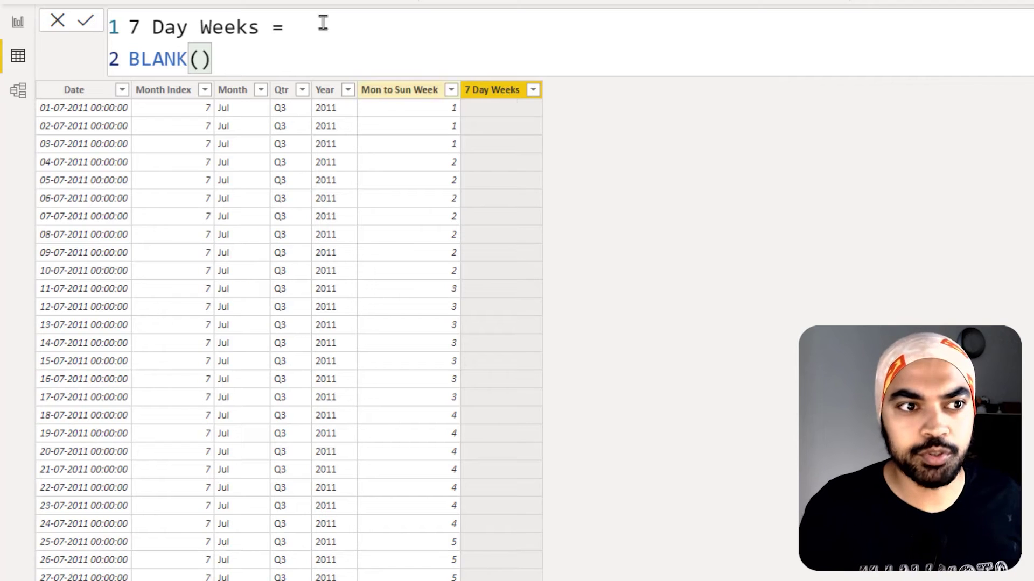
# Step: Replace BLANK() with DAY('Calendar'[Date]) as the 7 Day Weeks formula
pyautogui.moveTo(258, 58); pyautogui.dragTo(112, 59)
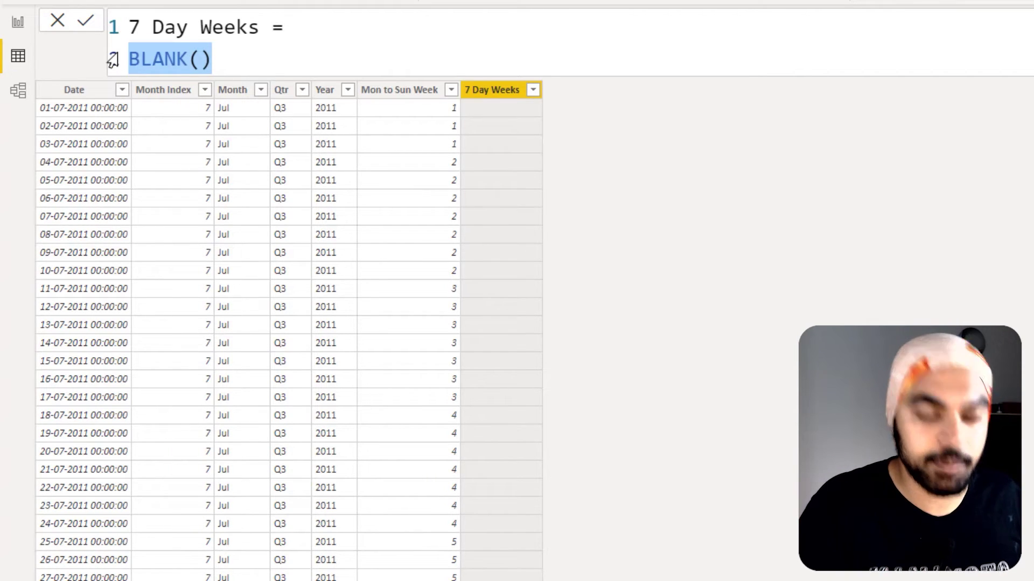
pyautogui.write('dat')
pyautogui.press('Tab')
pyautogui.press('BackSpace')
pyautogui.hotkey('ctrl', 'BackSpace')
pyautogui.write('day(')
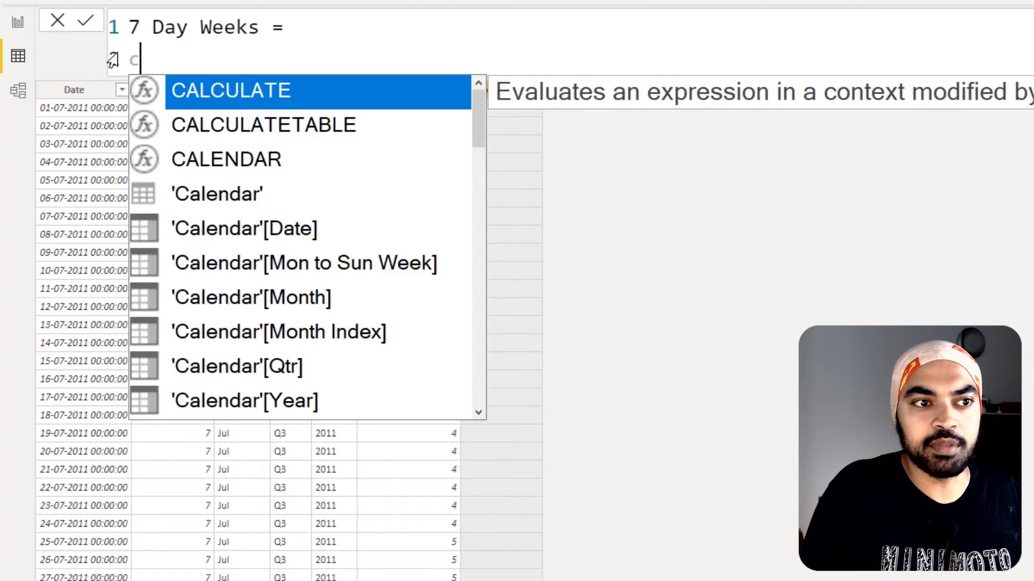
pyautogui.write('cal')
pyautogui.press('Down')
pyautogui.press('Tab')
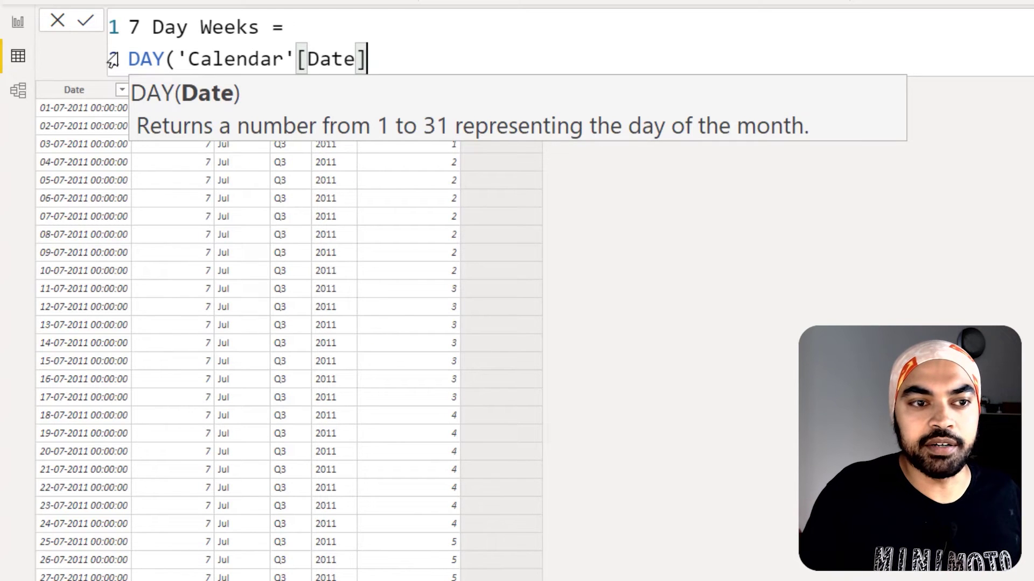
pyautogui.write(')')
pyautogui.press('Return')
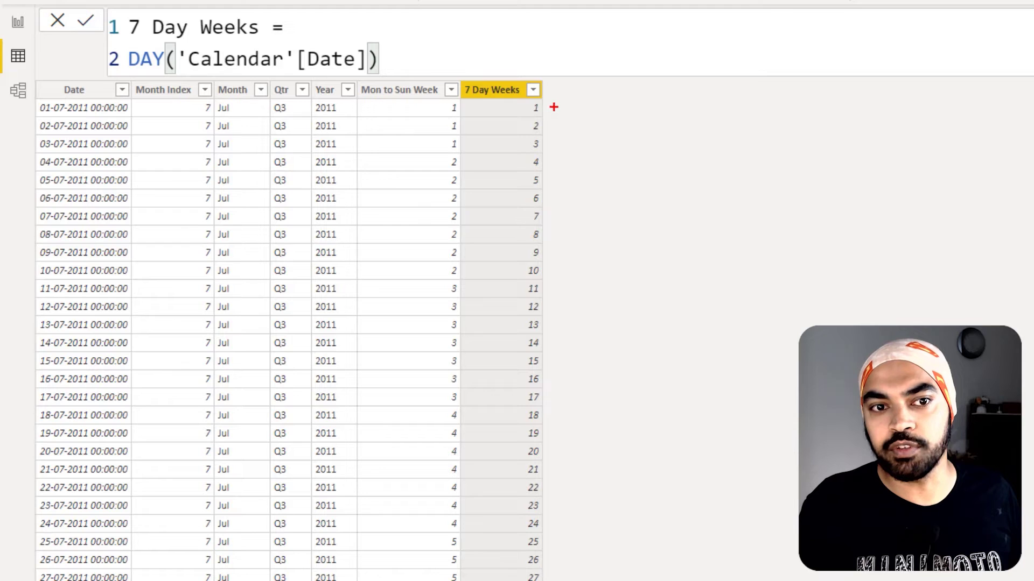
pyautogui.moveTo(545, 104); pyautogui.dragTo(563, 98)
pyautogui.moveTo(545, 430)
pyautogui.mouseDown()
pyautogui.moveTo(564, 390)
pyautogui.moveTo(561, 431)
pyautogui.moveTo(511, 438)
pyautogui.moveTo(589, 428)
pyautogui.mouseUp()
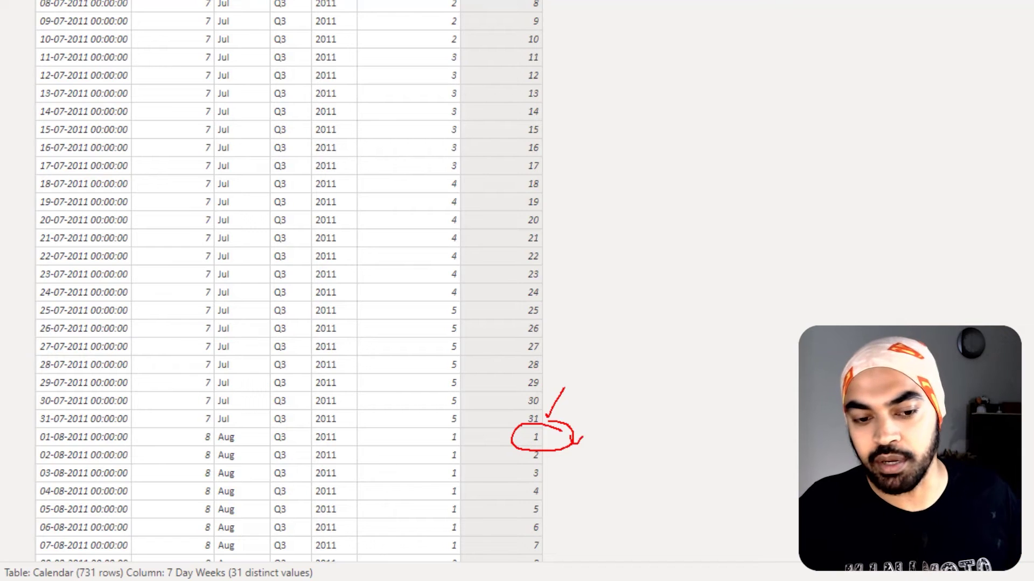
pyautogui.press('Escape')
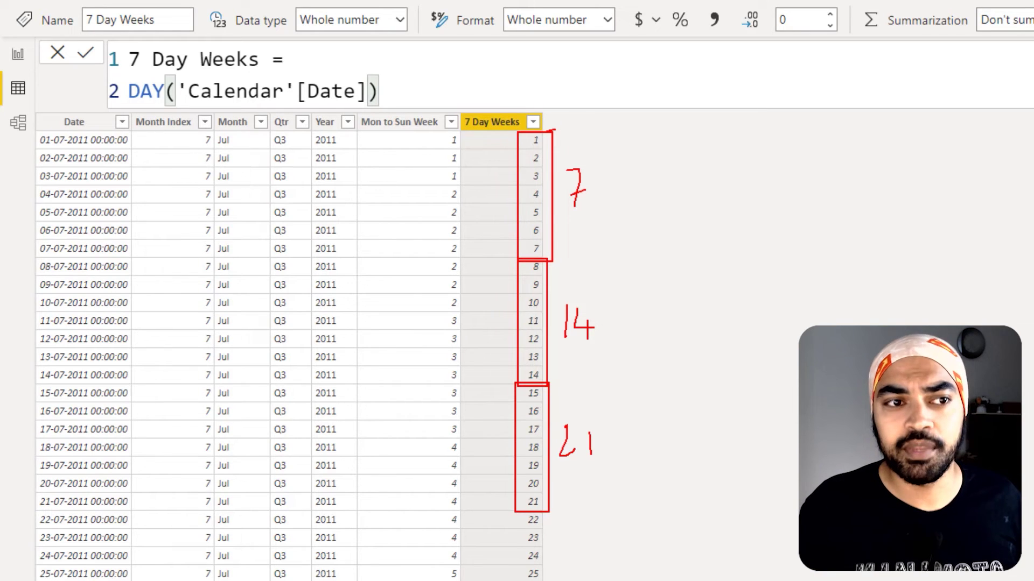
pyautogui.press('Escape')
pyautogui.click(333, 69)
pyautogui.press('Right')
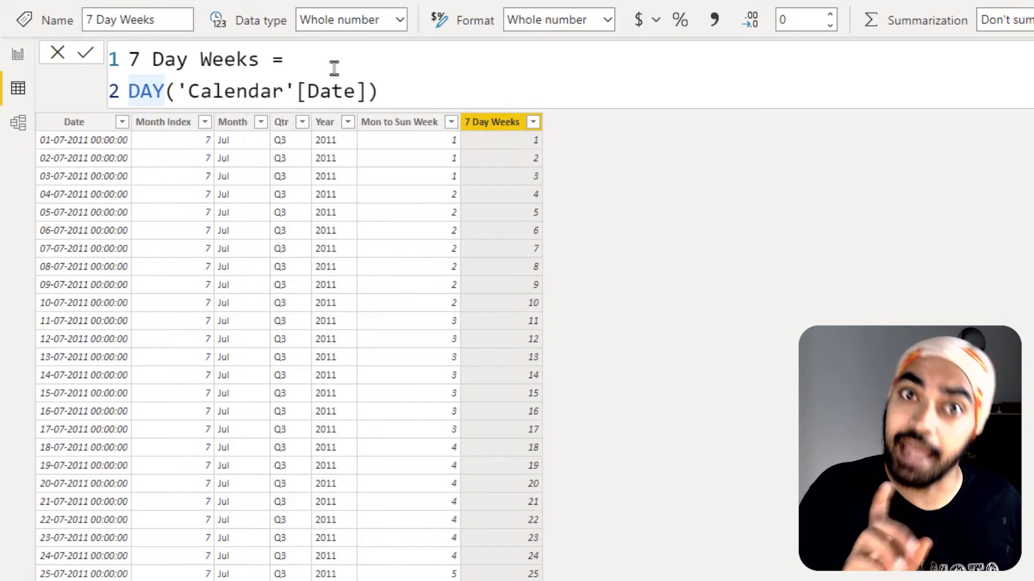
# Step: Wrap the DAY expression as CEILING(DAY('Calendar'[Date]),7) and commit the formula
pyautogui.write('cei')
pyautogui.press('Tab')
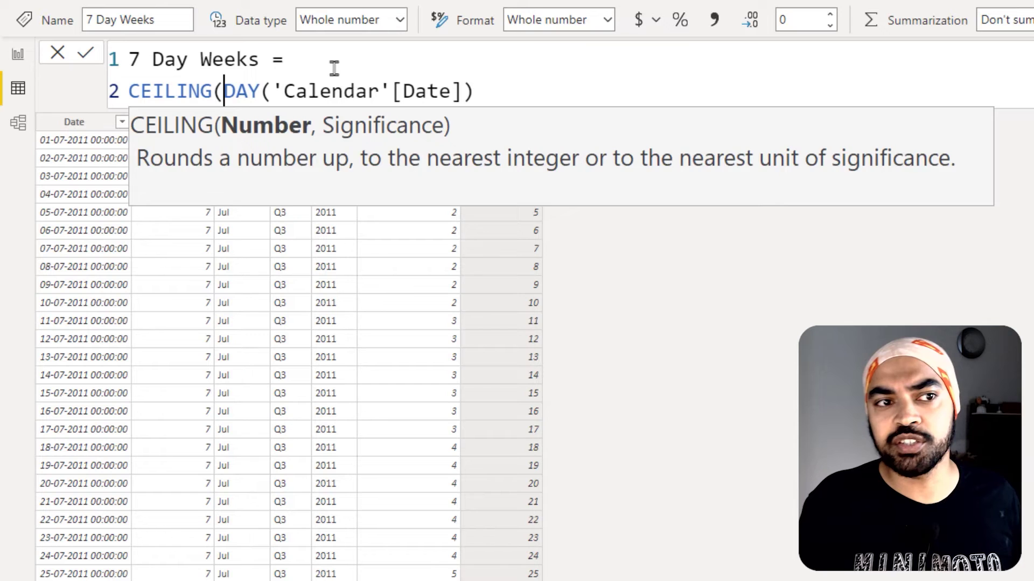
pyautogui.moveTo(220, 107)
pyautogui.mouseDown()
pyautogui.moveTo(303, 143)
pyautogui.moveTo(483, 272)
pyautogui.mouseUp()
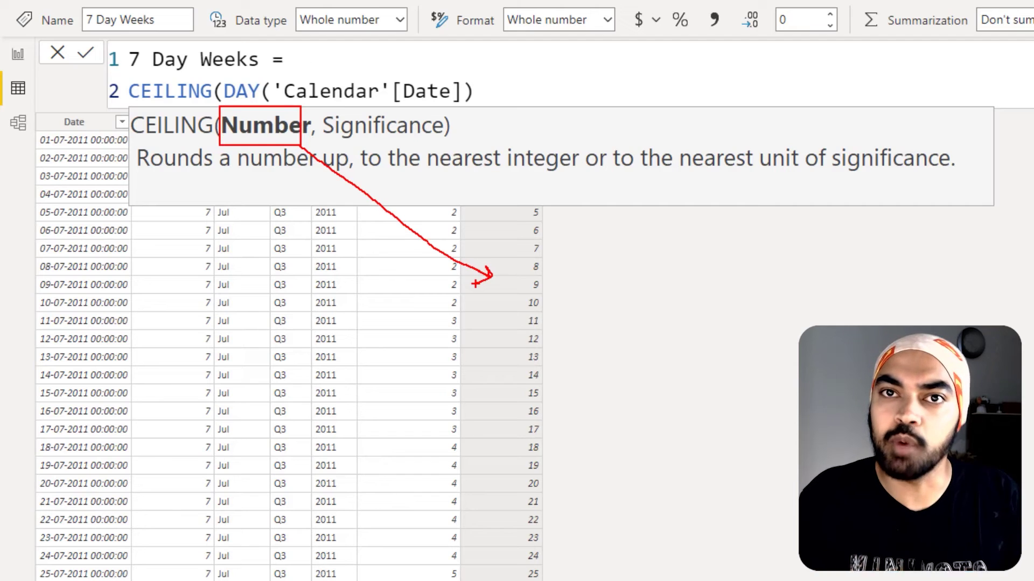
pyautogui.press('Escape')
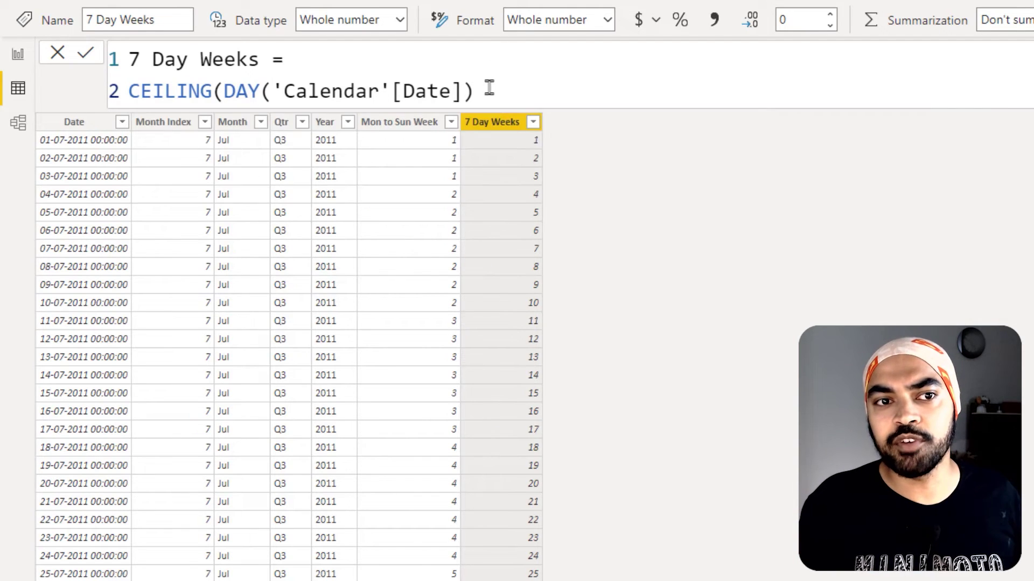
pyautogui.click(488, 88)
pyautogui.write(',7')
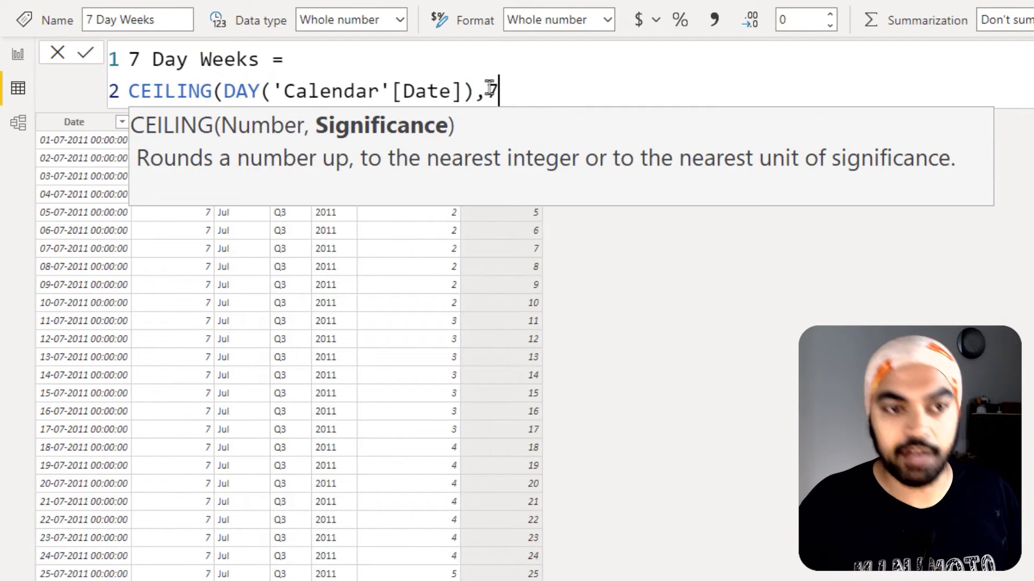
pyautogui.write(')')
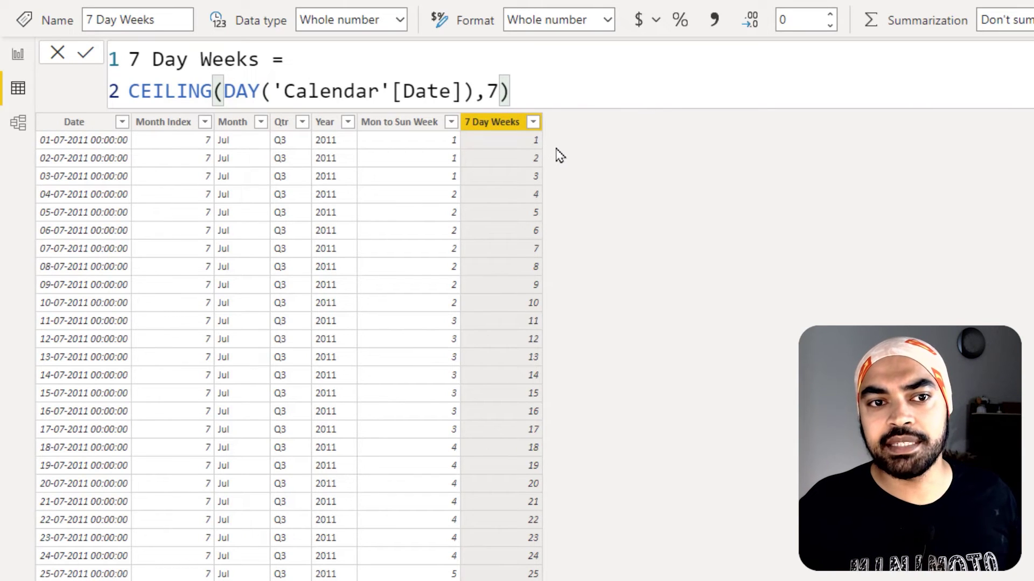
pyautogui.moveTo(515, 134)
pyautogui.mouseDown()
pyautogui.moveTo(562, 259)
pyautogui.moveTo(549, 344)
pyautogui.moveTo(560, 382)
pyautogui.mouseUp()
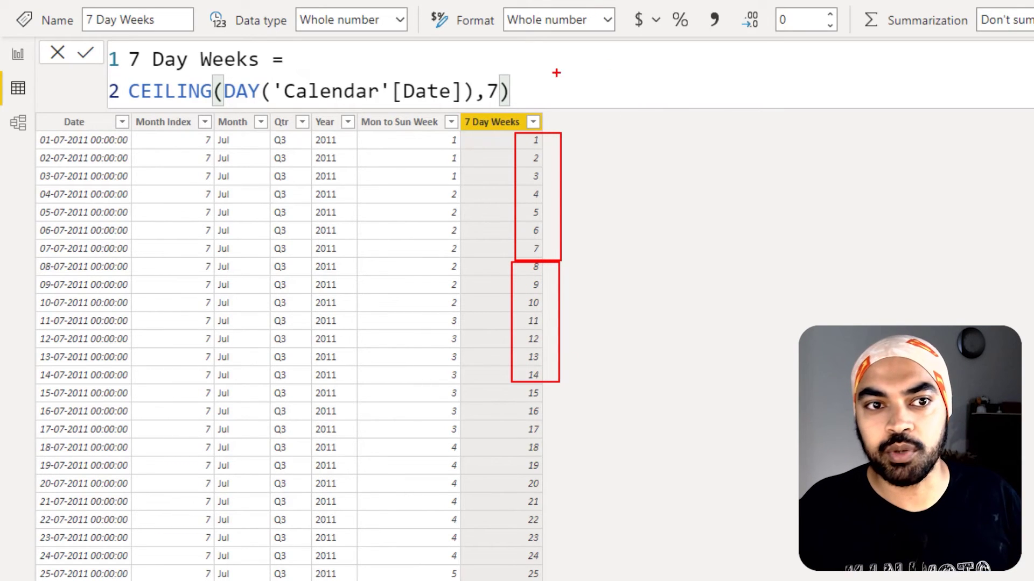
pyautogui.press('Escape')
pyautogui.press('Return')
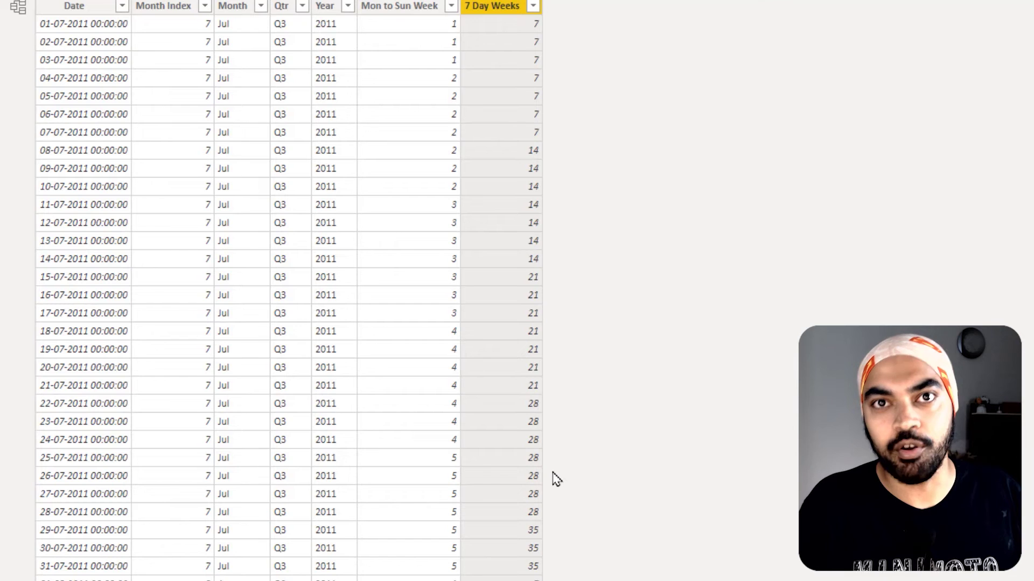
# Step: Wrap the CEILING expression in DIVIDE with divisor 7, split across separate lines
pyautogui.click(331, 68)
pyautogui.press('Right')
pyautogui.write('di')
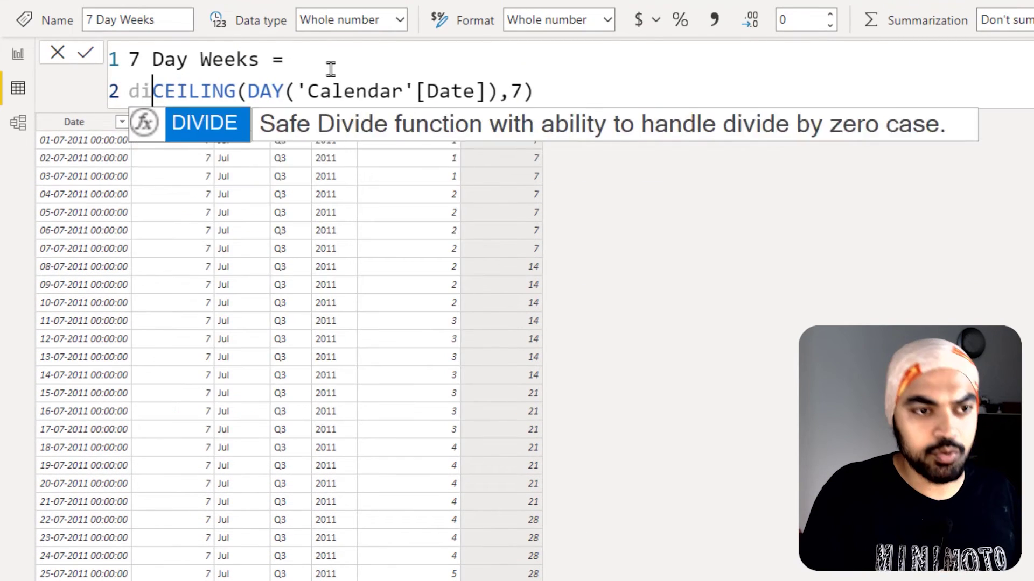
pyautogui.press('Tab')
pyautogui.hotkey('shift', 'Return')
pyautogui.hotkey('ctrl', 'Right')
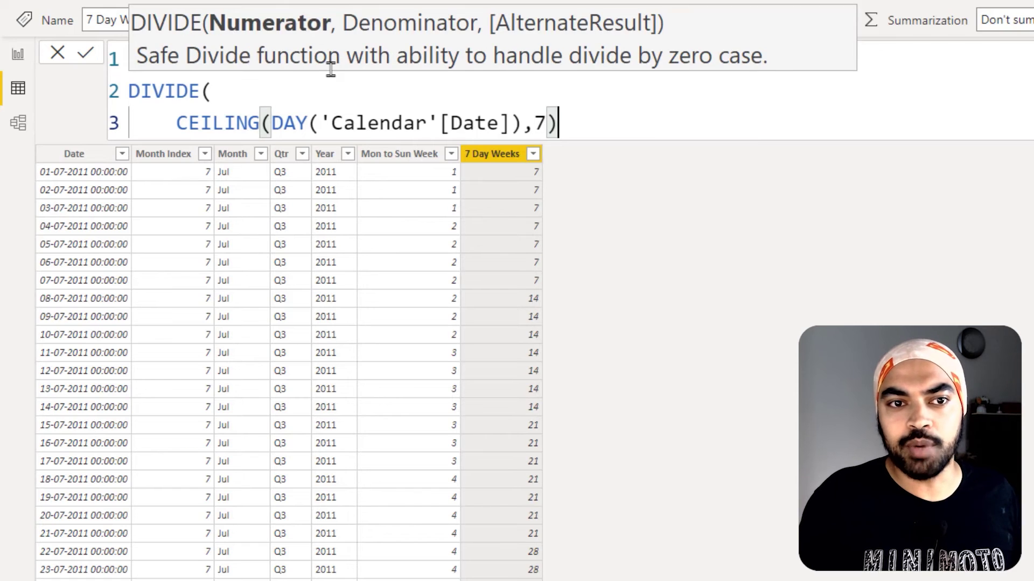
pyautogui.write(',')
pyautogui.hotkey('shift', 'Return')
pyautogui.write('7')
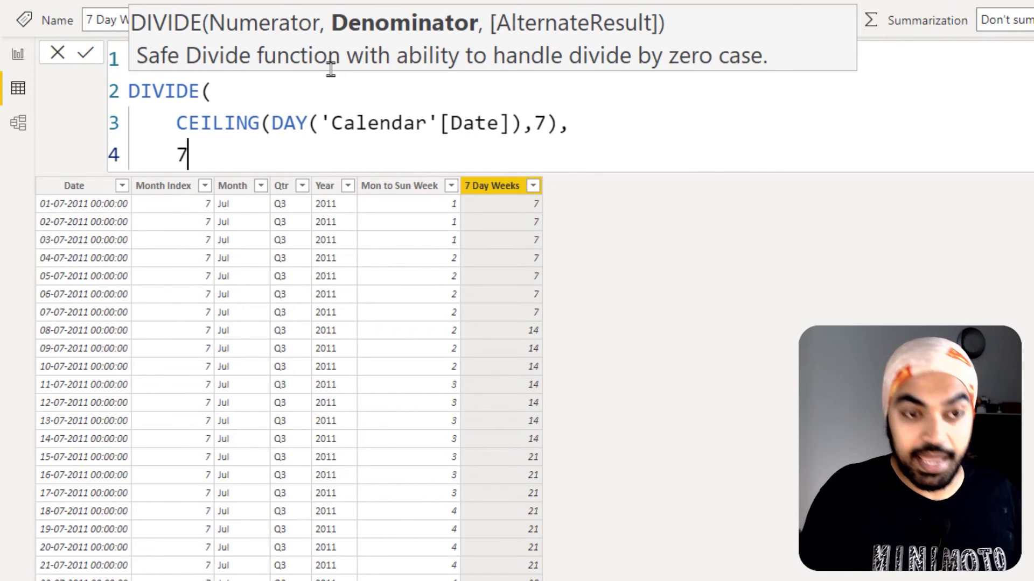
pyautogui.write(')')
pyautogui.press('BackSpace')
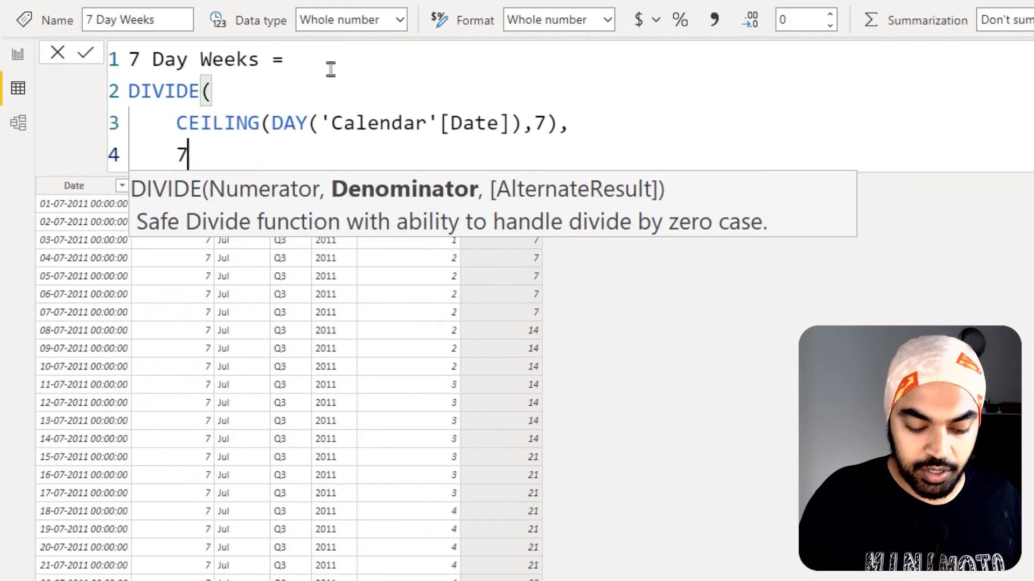
pyautogui.hotkey('shift', 'Return')
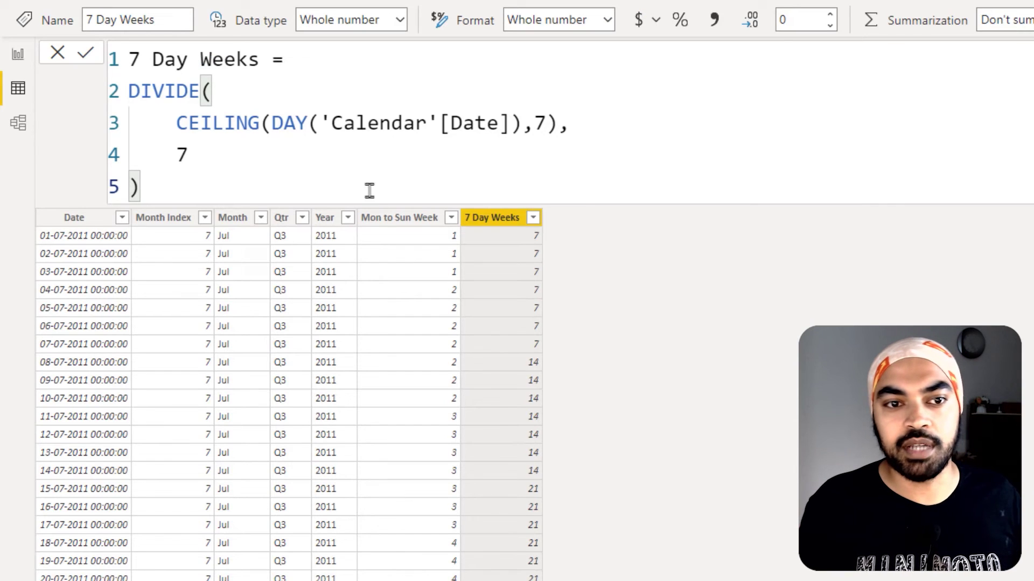
# Step: Check the seven-day blocks in the column and commit DIVIDE(CEILING(DAY('Calendar'[Date]),7),7)
pyautogui.moveTo(548, 229)
pyautogui.mouseDown()
pyautogui.moveTo(559, 251)
pyautogui.moveTo(548, 344)
pyautogui.mouseUp()
pyautogui.moveTo(592, 271); pyautogui.dragTo(594, 289)
pyautogui.moveTo(573, 278)
pyautogui.mouseDown()
pyautogui.moveTo(603, 297)
pyautogui.moveTo(590, 252)
pyautogui.mouseUp()
pyautogui.moveTo(541, 356)
pyautogui.mouseDown()
pyautogui.moveTo(556, 373)
pyautogui.moveTo(554, 490)
pyautogui.moveTo(542, 489)
pyautogui.mouseUp()
pyautogui.moveTo(592, 401)
pyautogui.mouseDown()
pyautogui.moveTo(609, 402)
pyautogui.moveTo(611, 422)
pyautogui.mouseUp()
pyautogui.moveTo(541, 485); pyautogui.dragTo(548, 580)
pyautogui.moveTo(606, 292); pyautogui.dragTo(594, 346)
pyautogui.moveTo(554, 390)
pyautogui.mouseDown()
pyautogui.moveTo(564, 404)
pyautogui.moveTo(549, 476)
pyautogui.mouseUp()
pyautogui.moveTo(592, 428); pyautogui.dragTo(601, 457)
pyautogui.moveTo(556, 513); pyautogui.dragTo(557, 550)
pyautogui.moveTo(592, 514)
pyautogui.mouseDown()
pyautogui.moveTo(612, 540)
pyautogui.moveTo(625, 507)
pyautogui.mouseUp()
pyautogui.press('Escape')
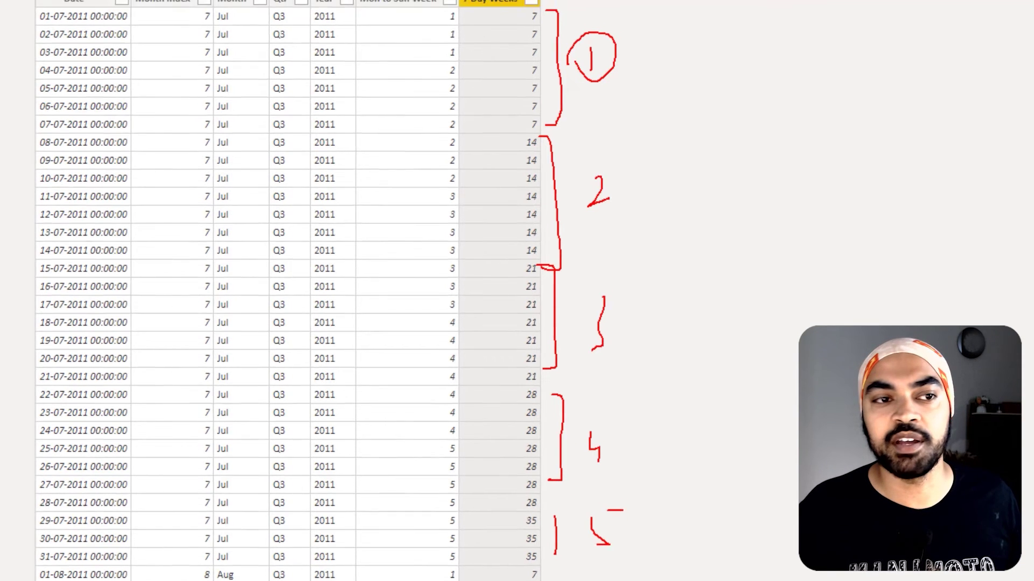
pyautogui.press('Return')
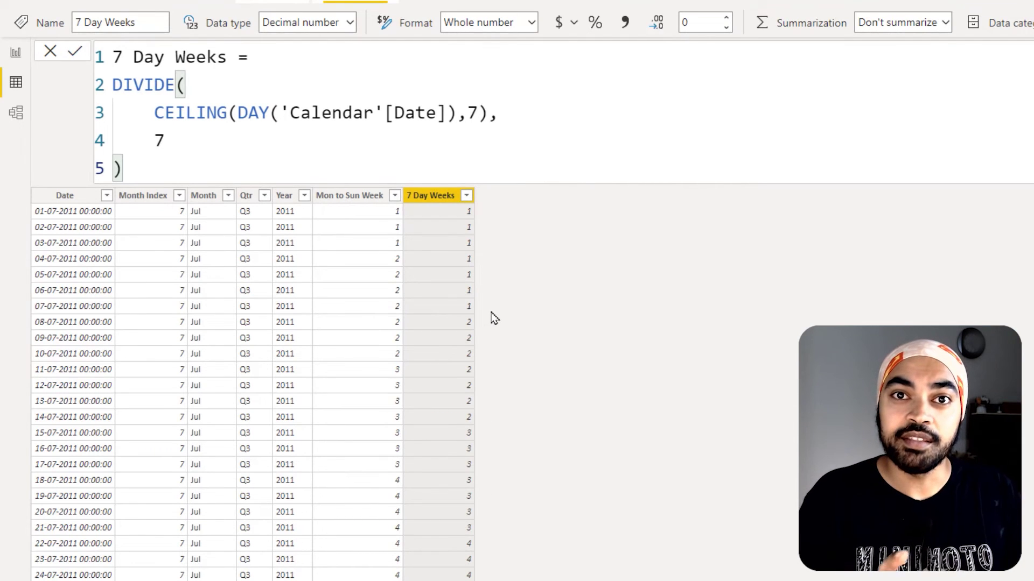
pyautogui.moveTo(314, 181); pyautogui.dragTo(393, 207)
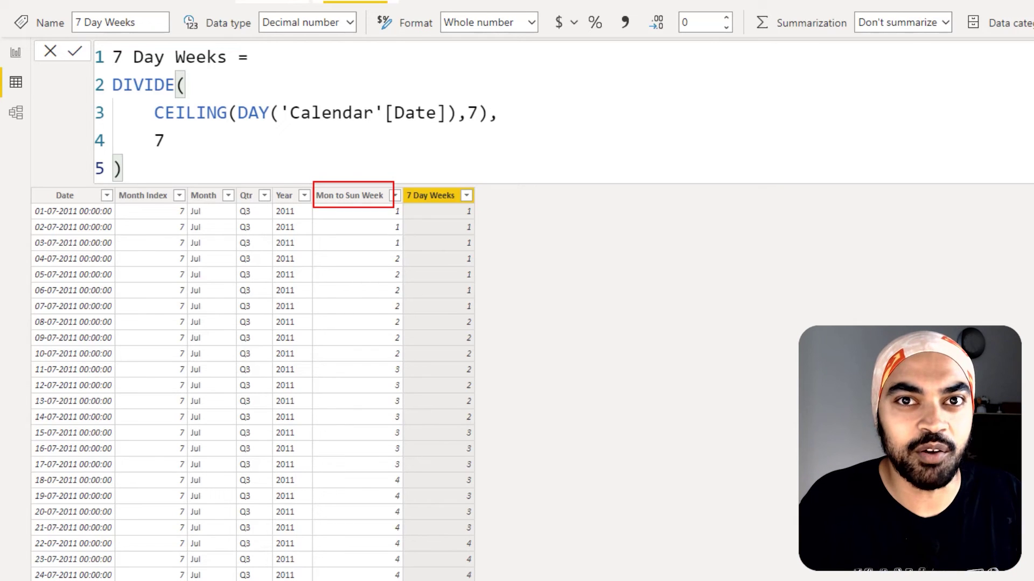
pyautogui.moveTo(465, 158)
pyautogui.mouseDown()
pyautogui.moveTo(456, 195)
pyautogui.moveTo(461, 185)
pyautogui.mouseUp()
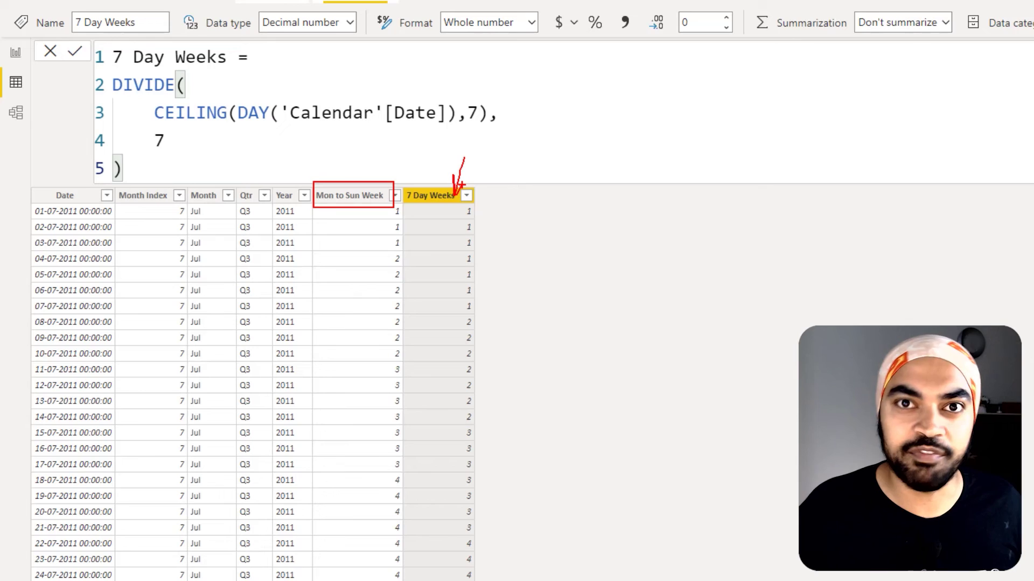
pyautogui.press('Escape')
# Step: Compare the Mon to Sun Week matrix (columns 1–6) with the 7 Day Weeks matrix (1–5)
pyautogui.click(16, 54)
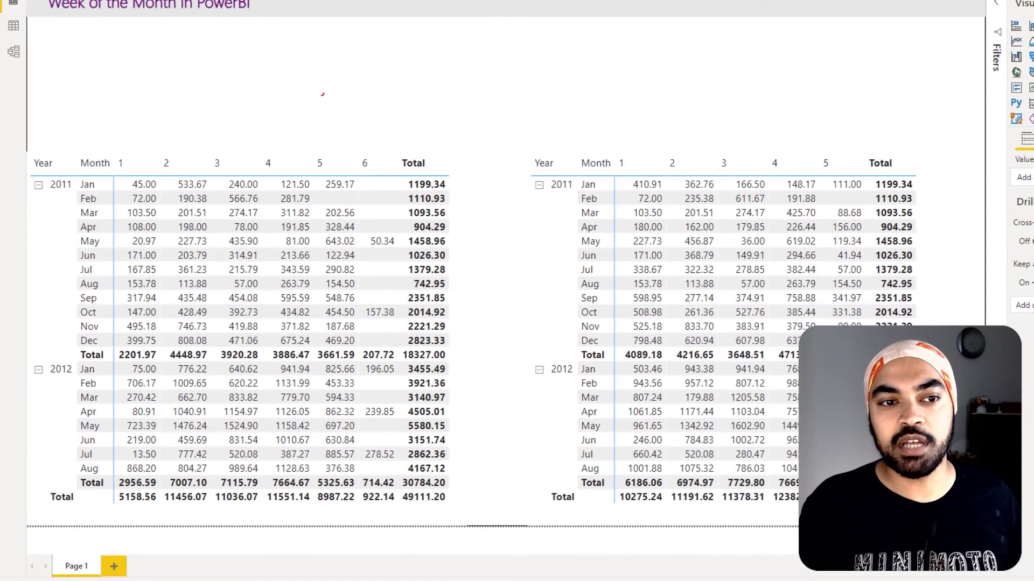
pyautogui.moveTo(324, 94)
pyautogui.mouseDown()
pyautogui.moveTo(284, 126)
pyautogui.moveTo(297, 131)
pyautogui.mouseUp()
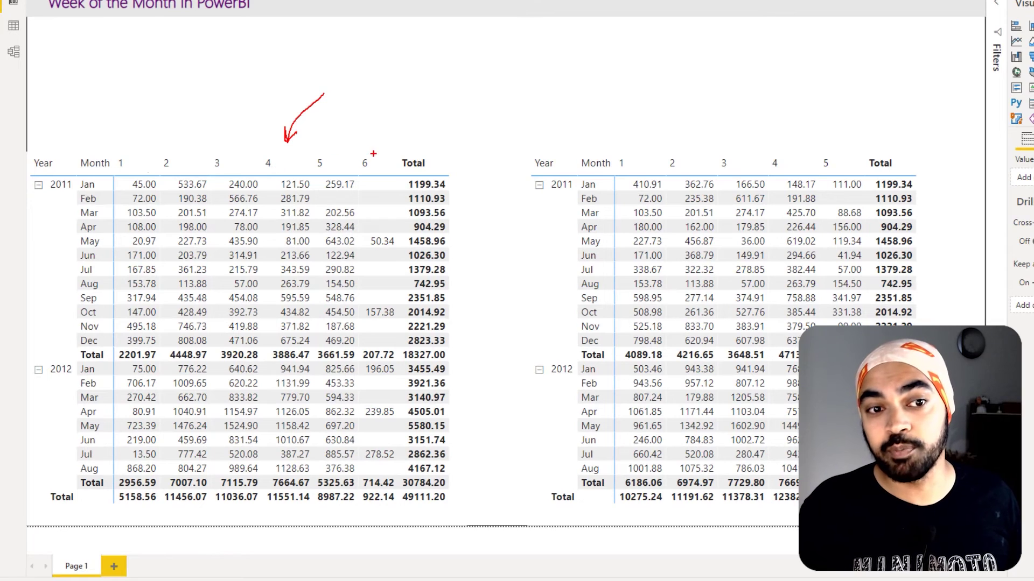
pyautogui.moveTo(360, 228); pyautogui.dragTo(402, 266)
pyautogui.moveTo(361, 297); pyautogui.dragTo(397, 330)
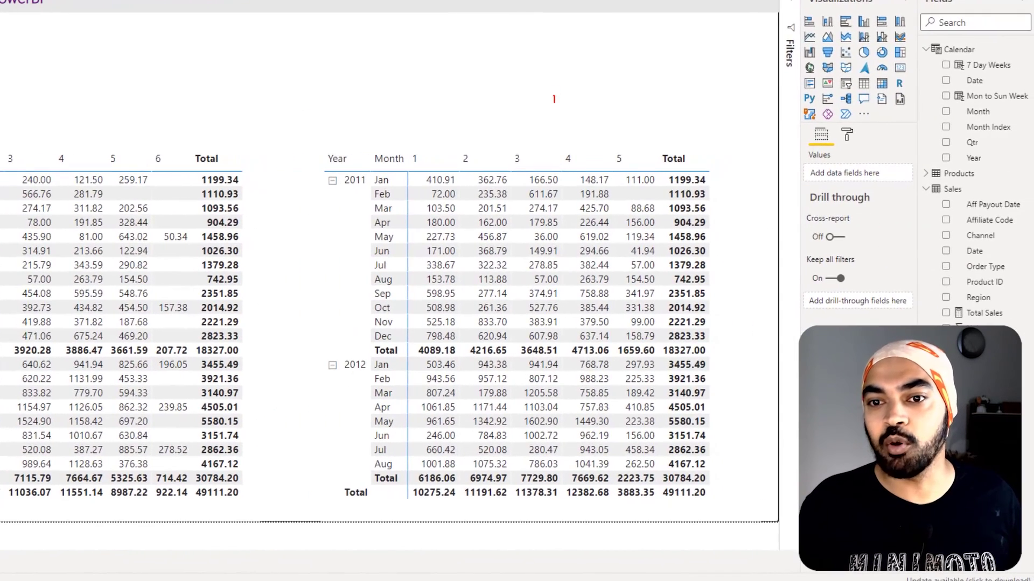
pyautogui.moveTo(761, 100); pyautogui.dragTo(756, 134)
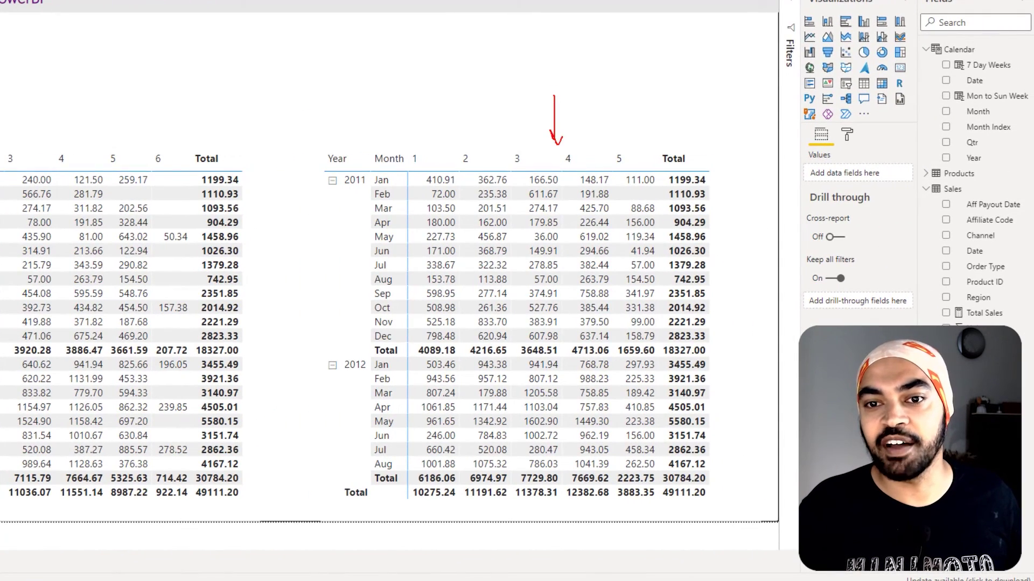